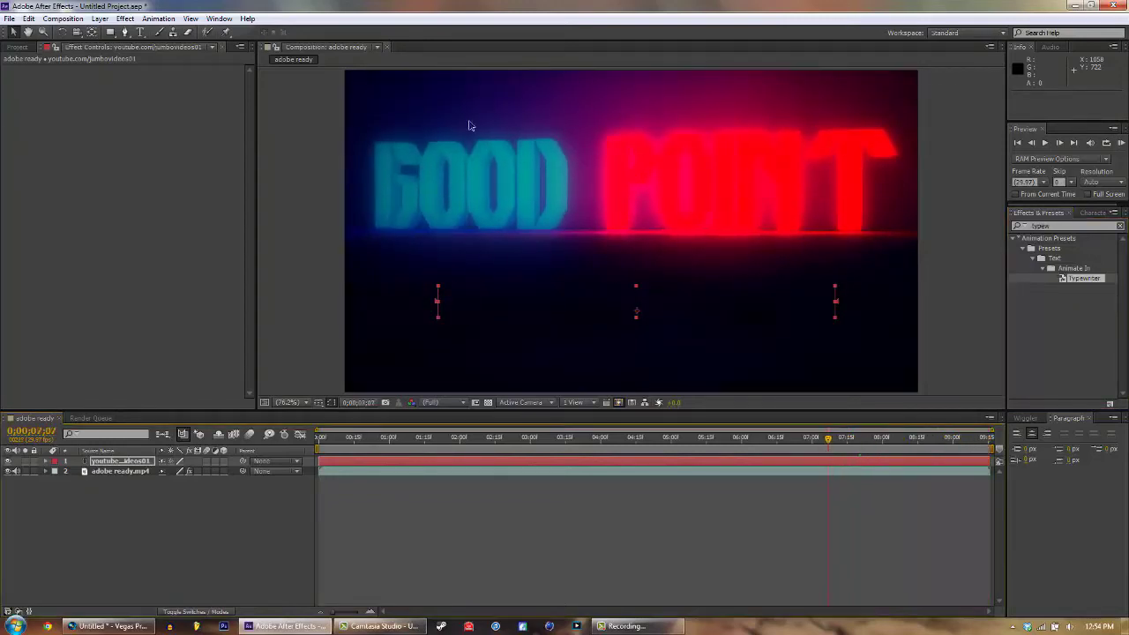
- Undo the Typewriter preset so the full youtube.com/jumbovideos01 URL line shows again
left_click(29, 20)
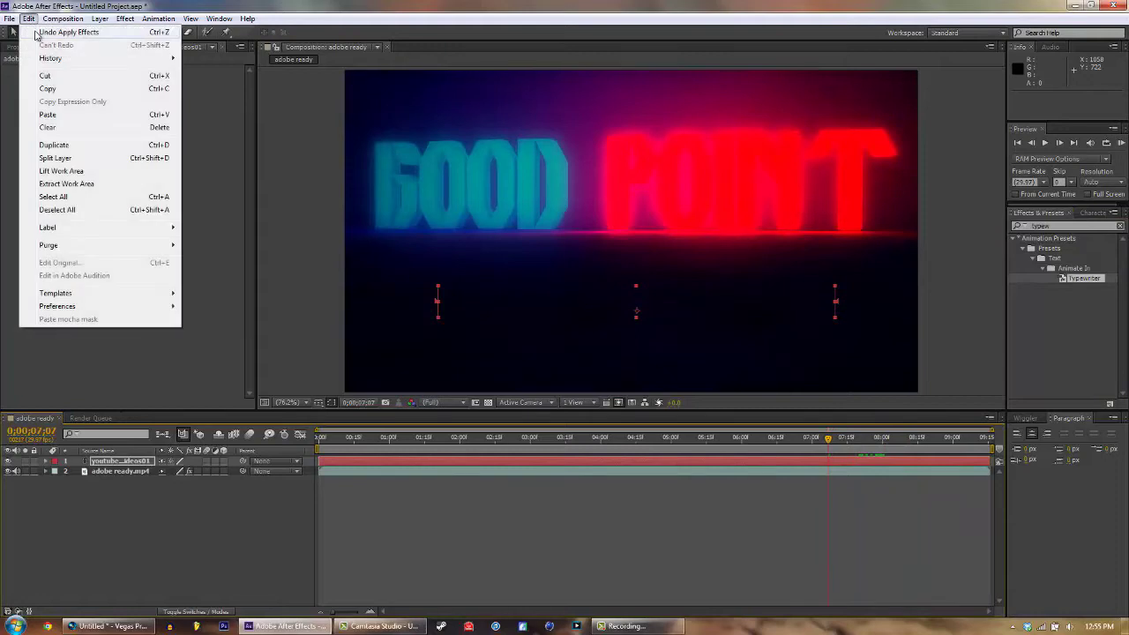
left_click(69, 32)
left_click_drag(887, 440, 838, 447)
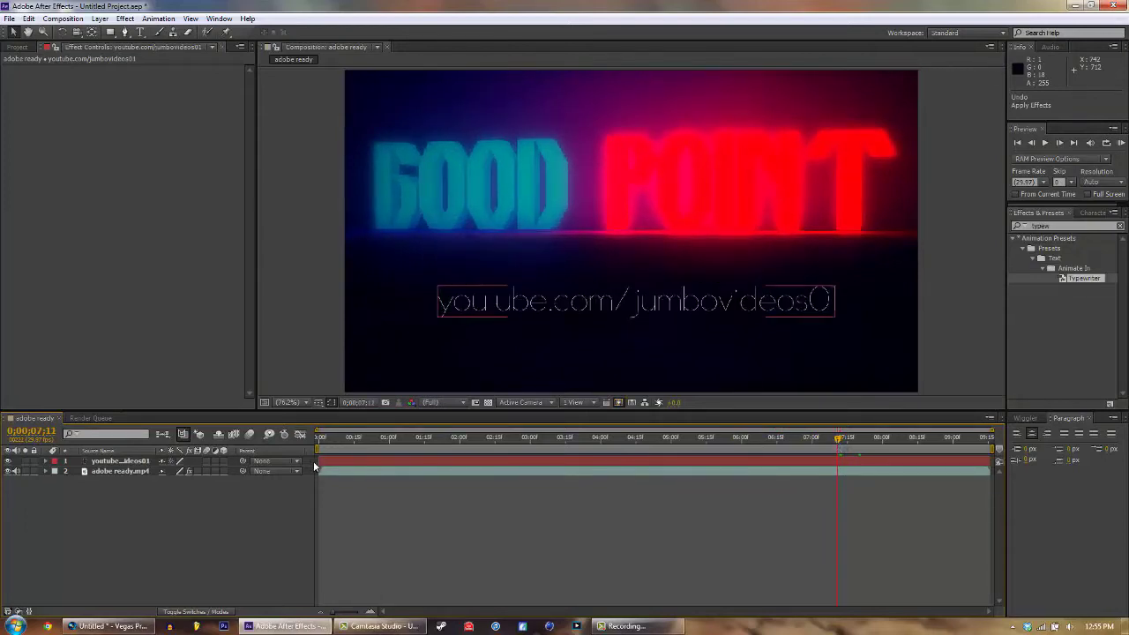
- Move the URL layer's in-point to about 7;08, apply Typewriter, and scrub to preview it typing on
left_click_drag(318, 460, 837, 478)
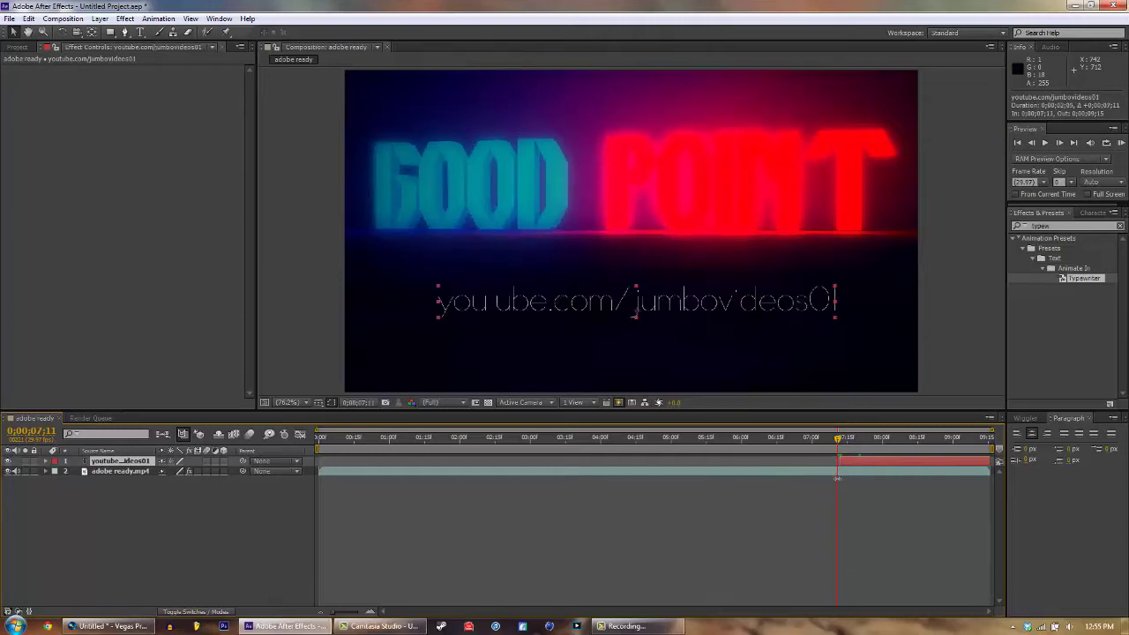
left_click_drag(1085, 281, 674, 309)
left_click_drag(839, 444, 992, 450)
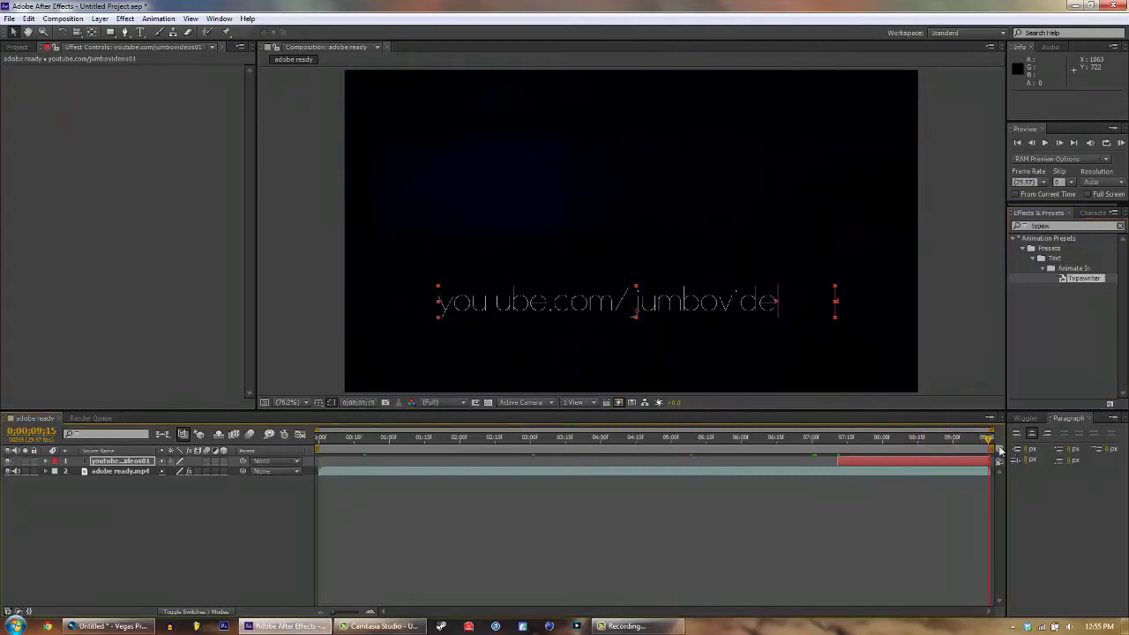
left_click_drag(989, 441, 882, 438)
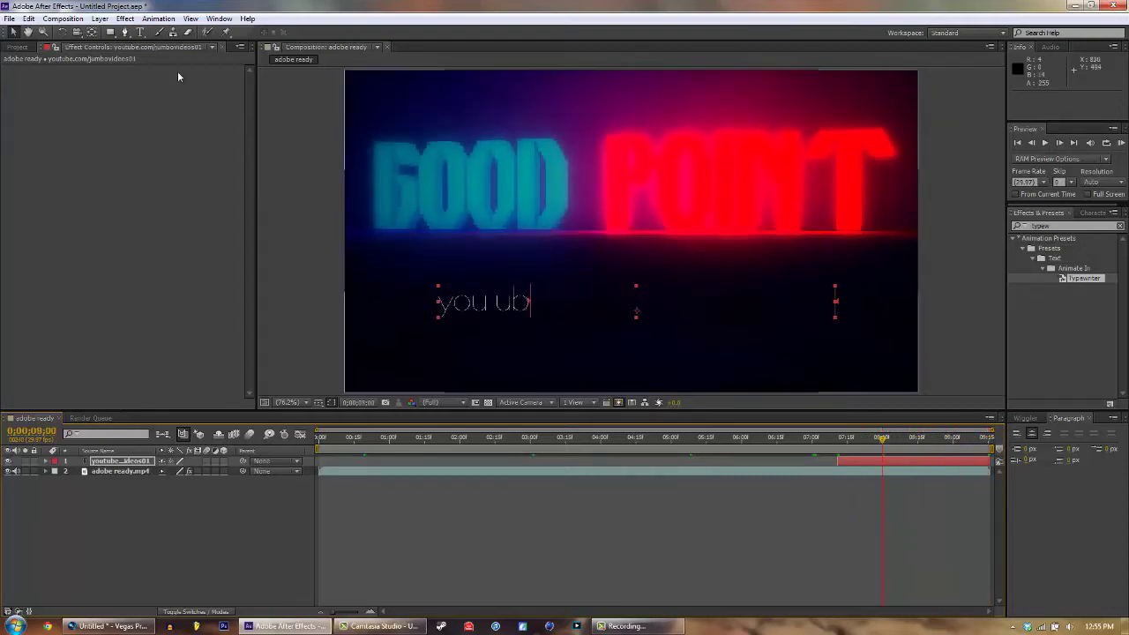
left_click(29, 19)
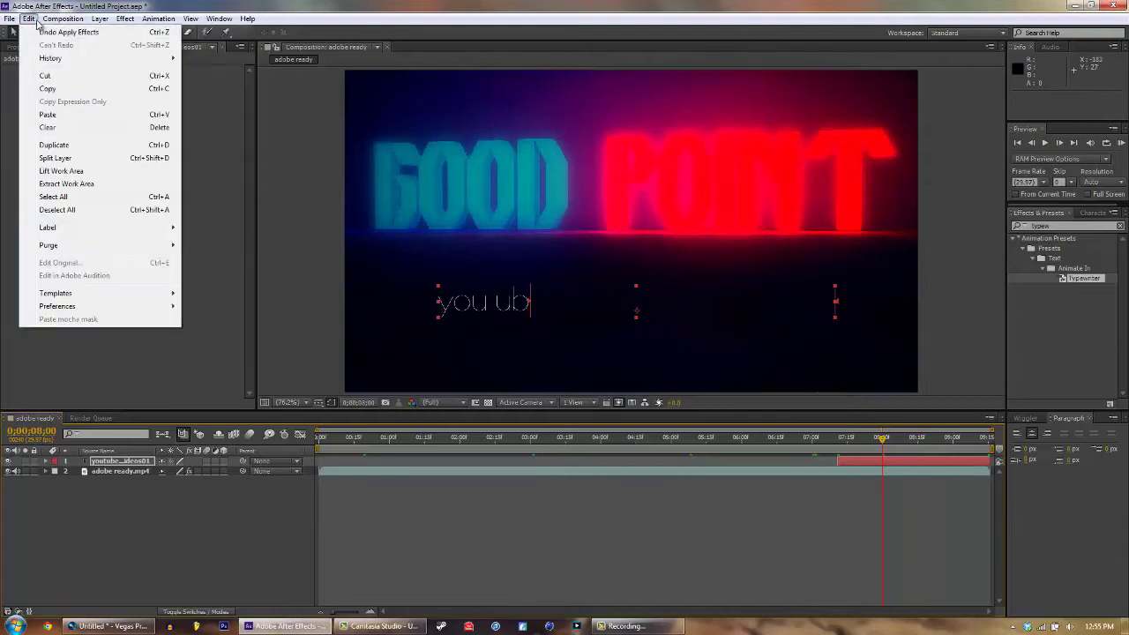
- Undo the Typewriter effect and retype the URL's channel name as popmyfilter
left_click(69, 32)
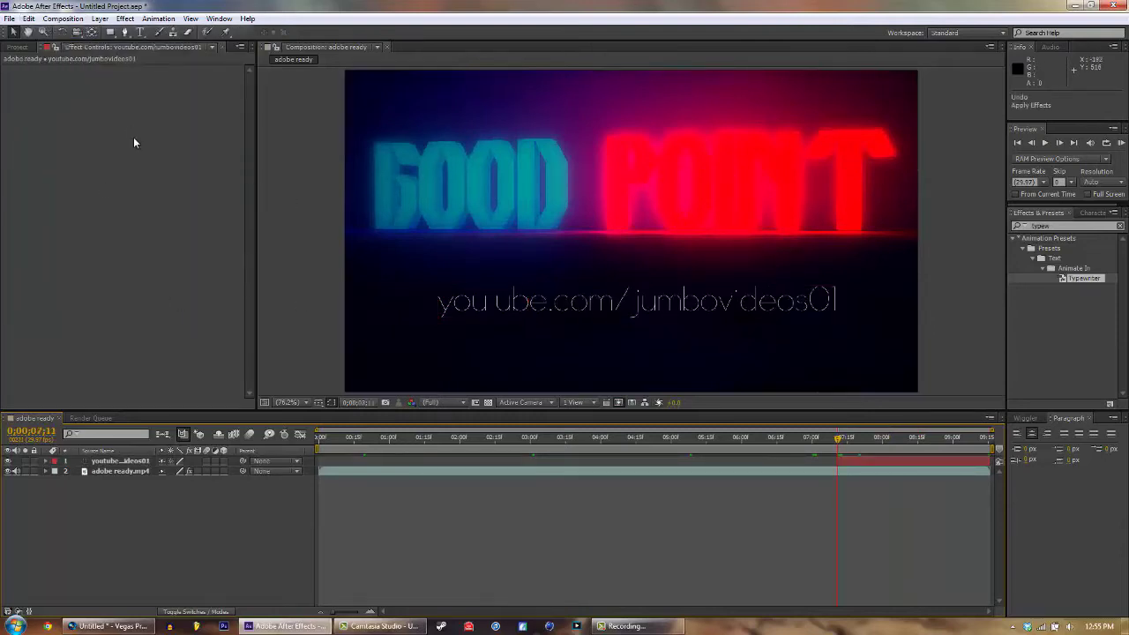
left_click(140, 32)
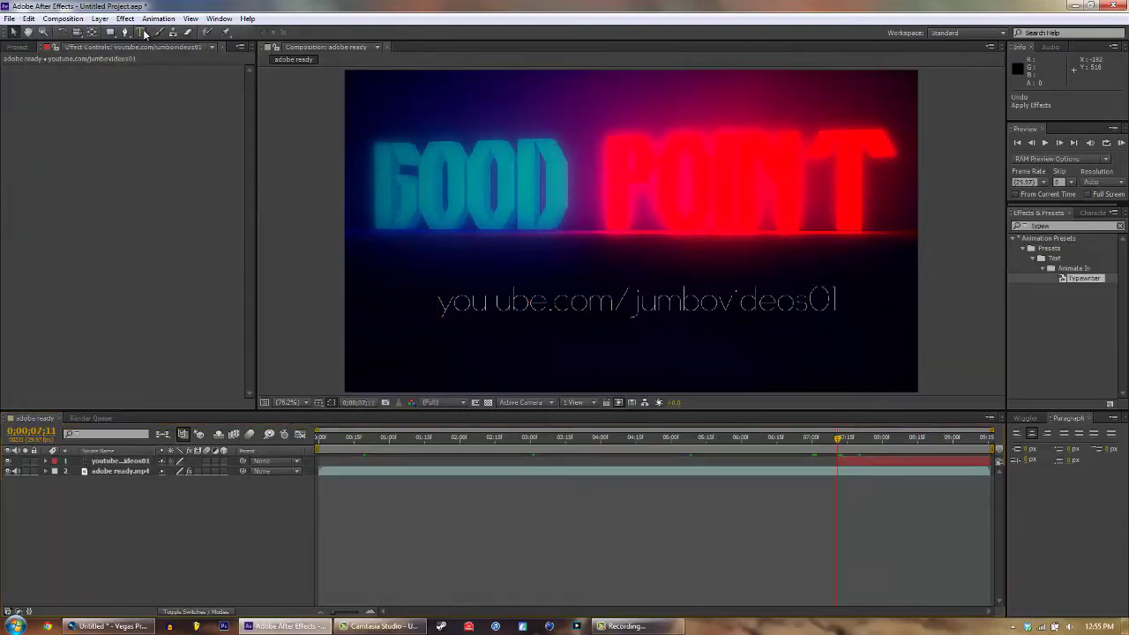
left_click(830, 299)
left_click(830, 298)
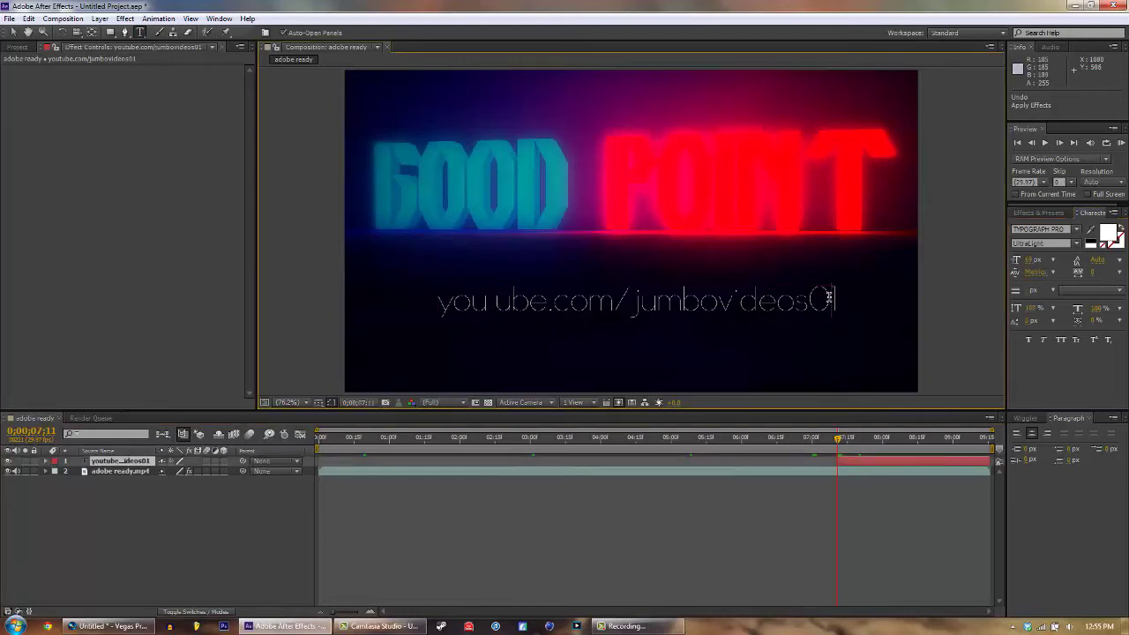
key("BackSpace")
key("BackSpace")
key("BackSpace")
key("BackSpace")
key("BackSpace")
key("BackSpace")
key("BackSpace")
key("BackSpace")
key("BackSpace")
key("BackSpace")
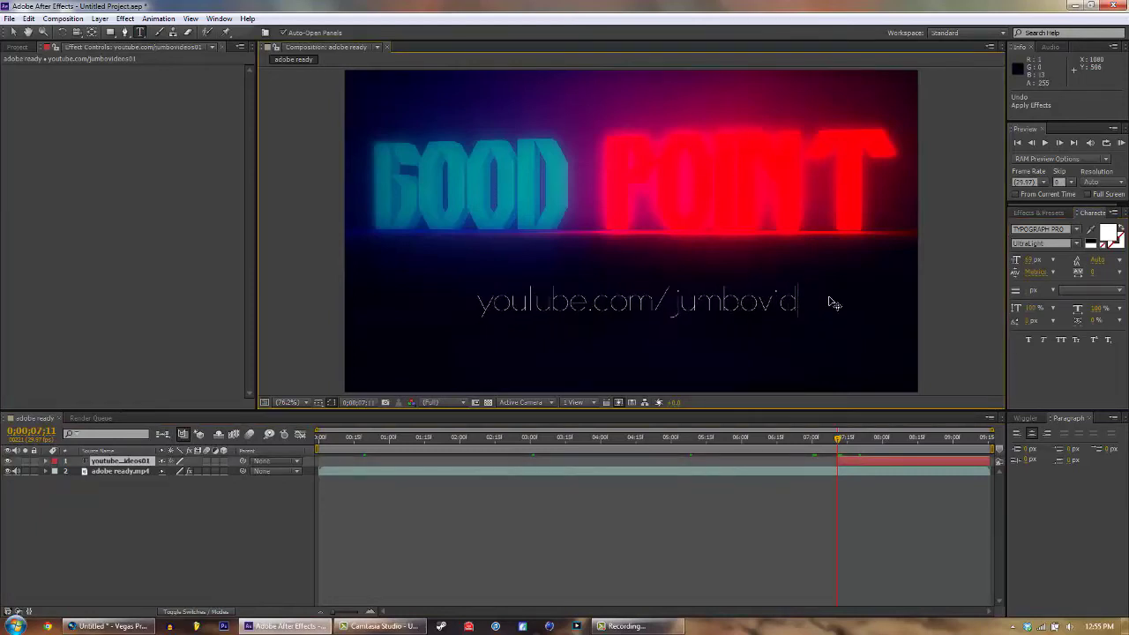
key("BackSpace")
key("BackSpace")
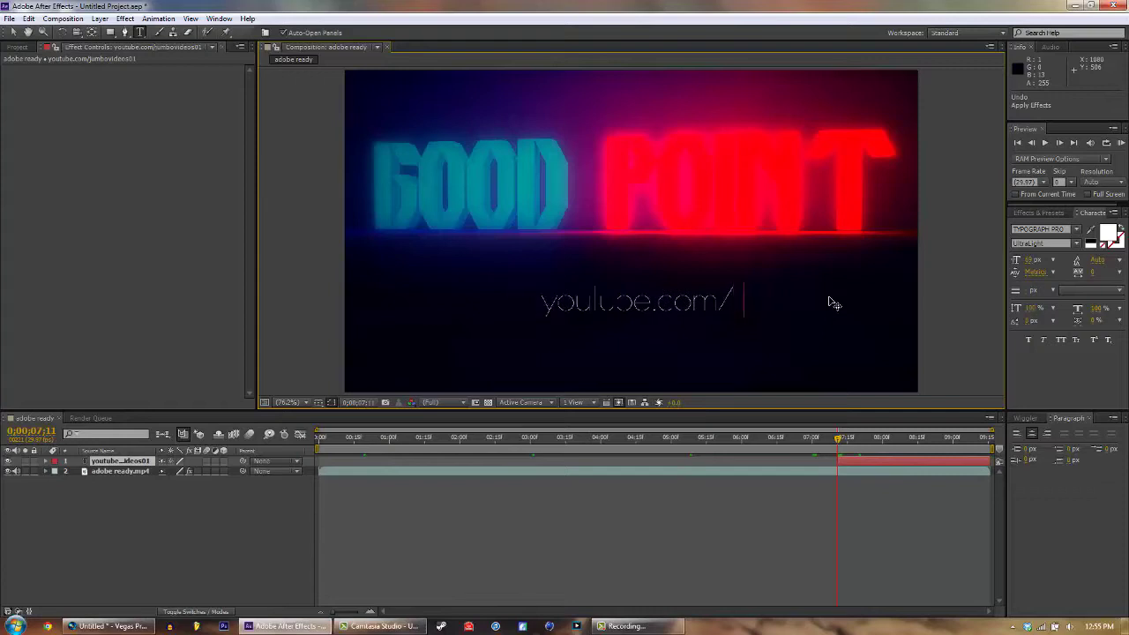
type("popmyfiler")
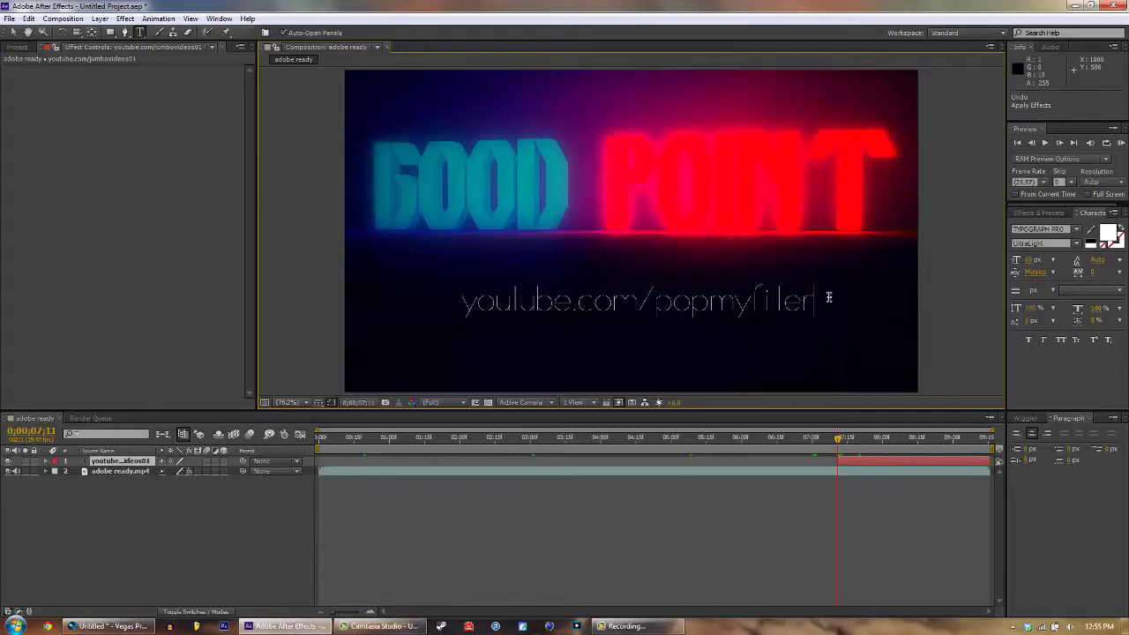
left_click(1038, 215)
- Apply Typewriter to the youtube.com/popmyfilter text and scrub to check it types on
mouse_move(1075, 278)
left_mouse_down()
mouse_move(899, 369)
mouse_move(860, 459)
mouse_move(675, 313)
left_mouse_up()
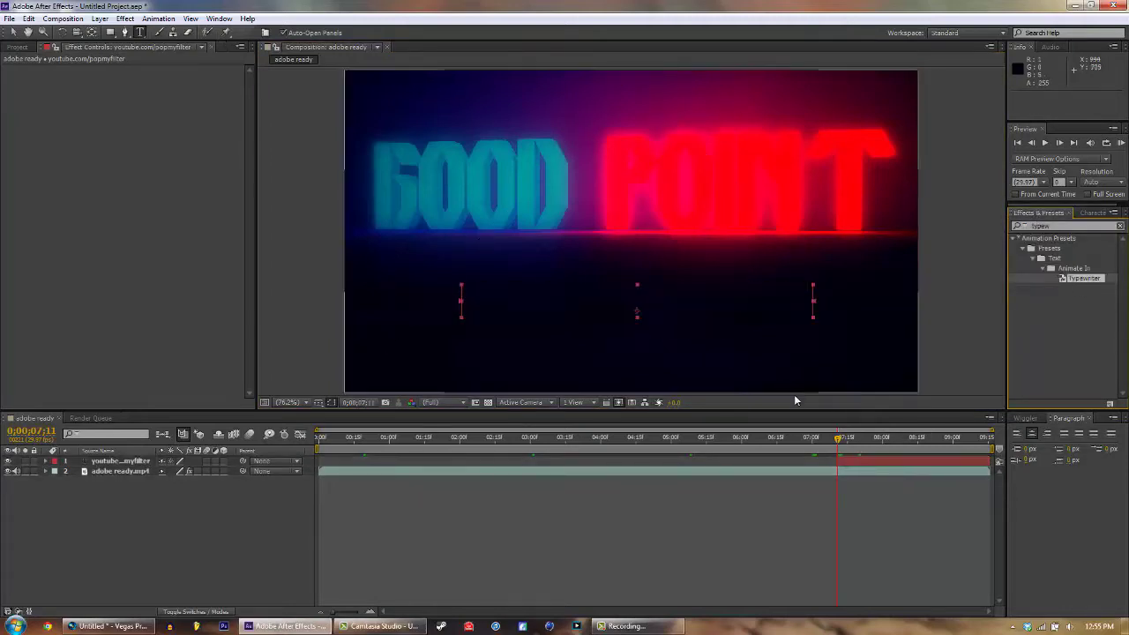
left_click_drag(843, 441, 1003, 451)
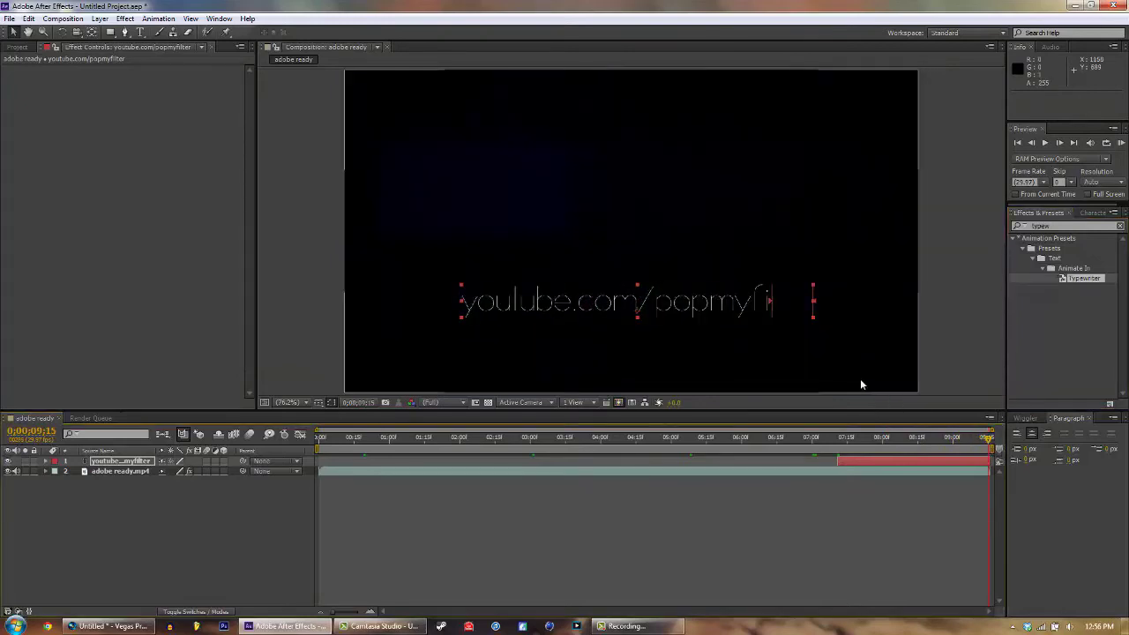
left_click_drag(990, 443, 805, 439)
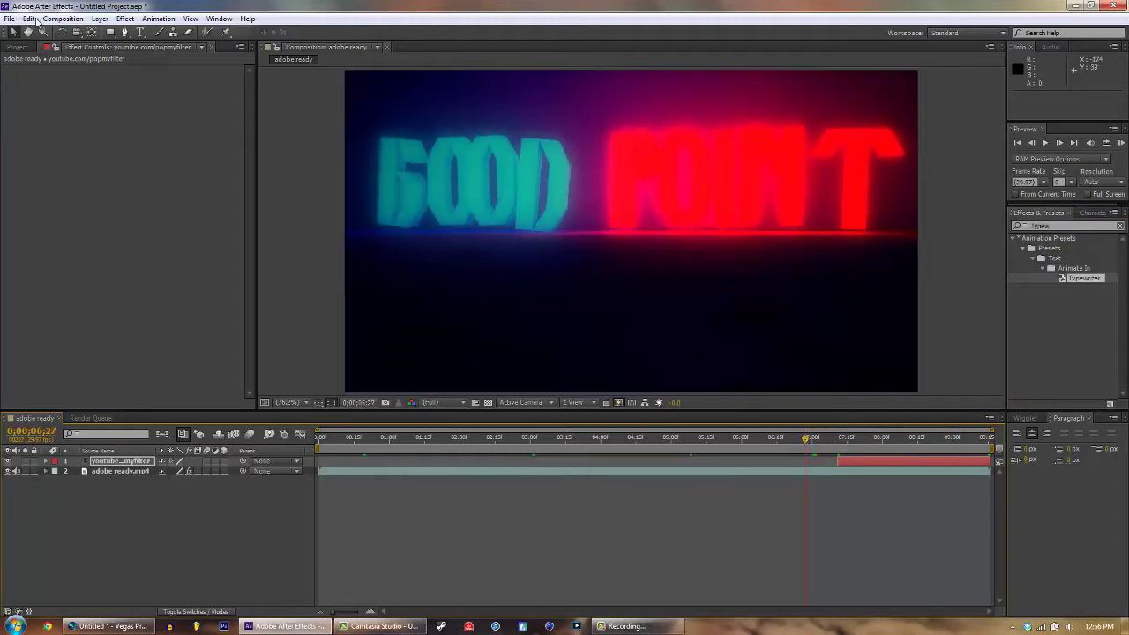
left_click(28, 18)
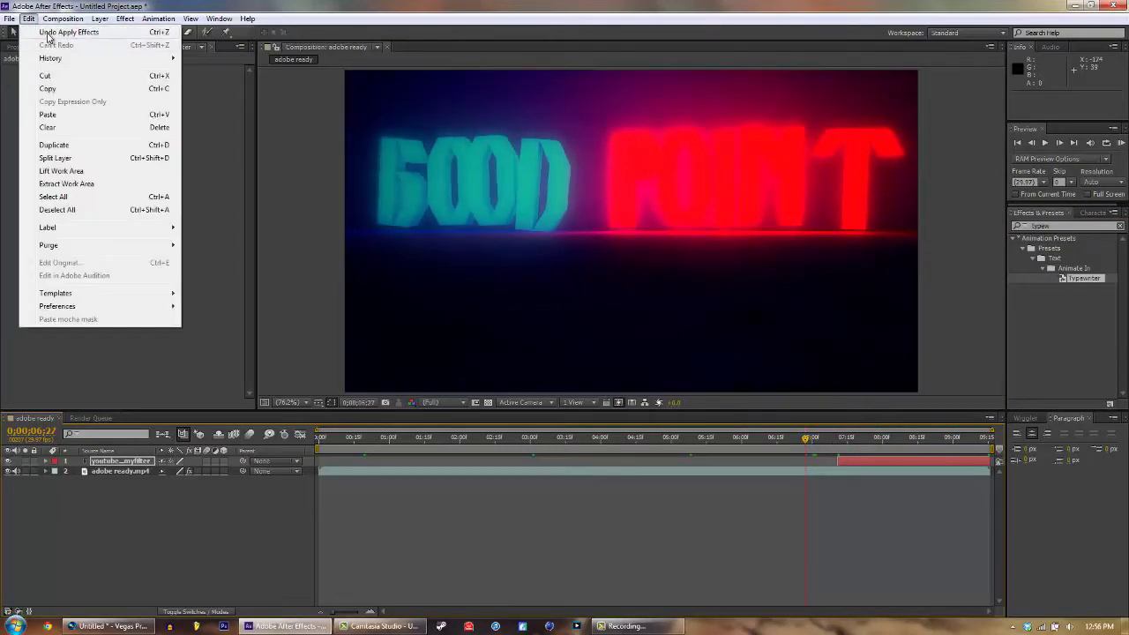
- Undo twice to remove Typewriter and restore the URL to youtube.com/jumbovideos01
left_click(46, 32)
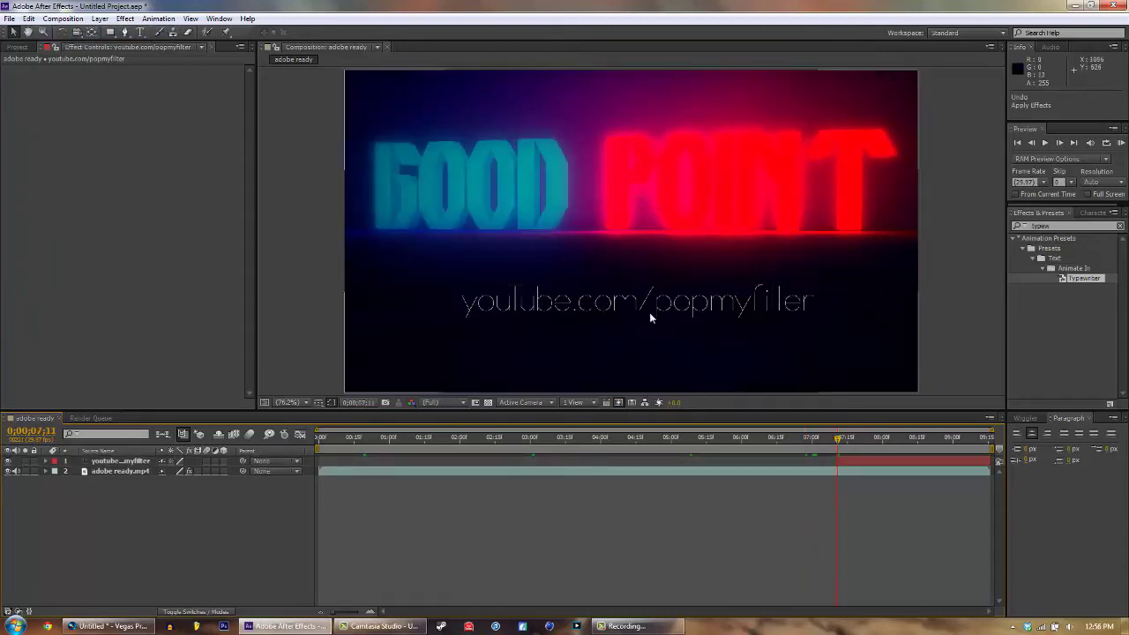
left_click(28, 18)
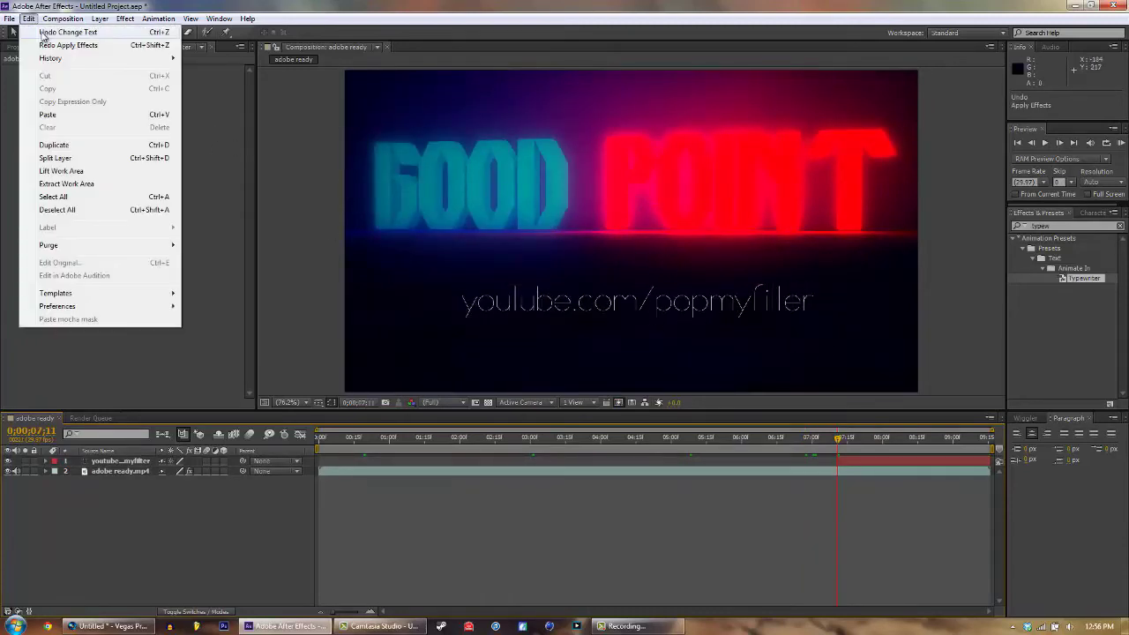
left_click(53, 32)
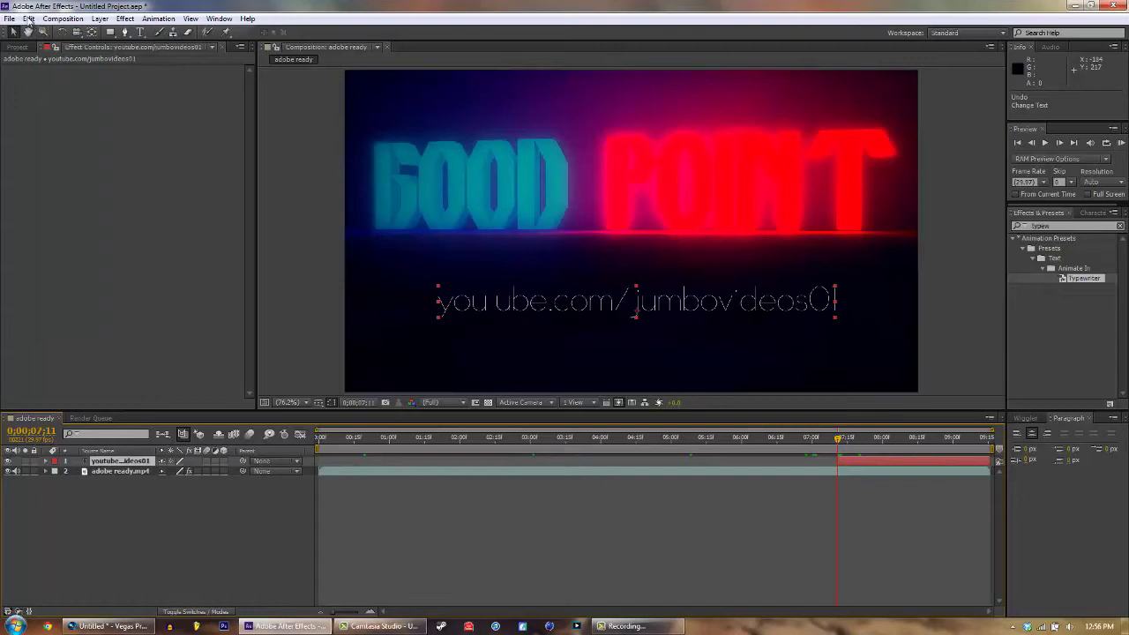
left_click(28, 18)
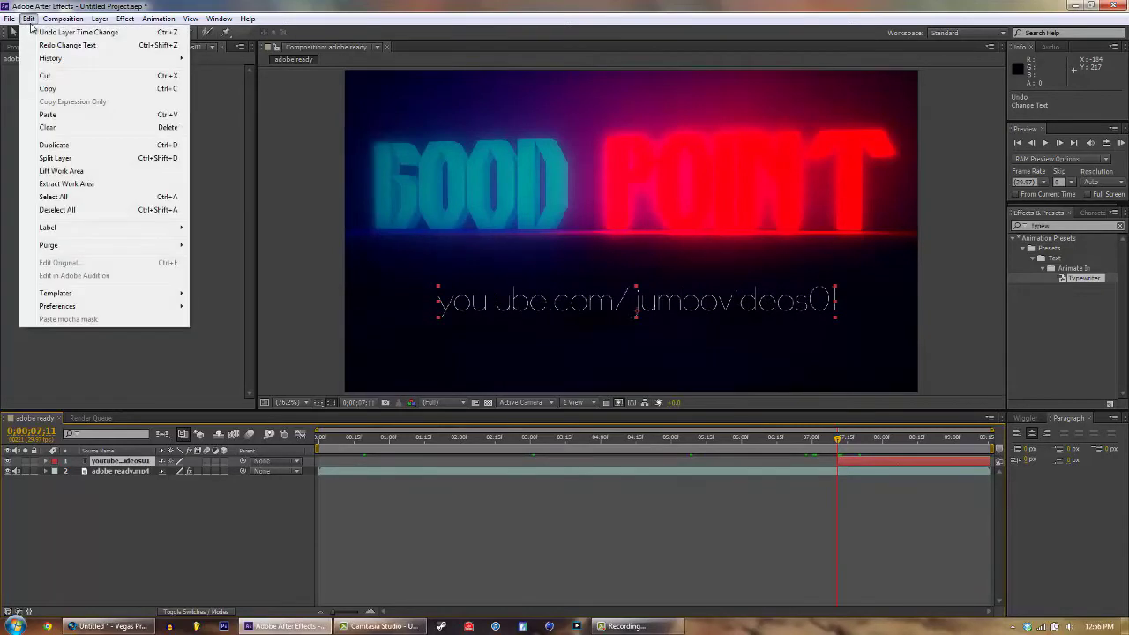
left_click(28, 18)
left_click_drag(849, 441, 820, 465)
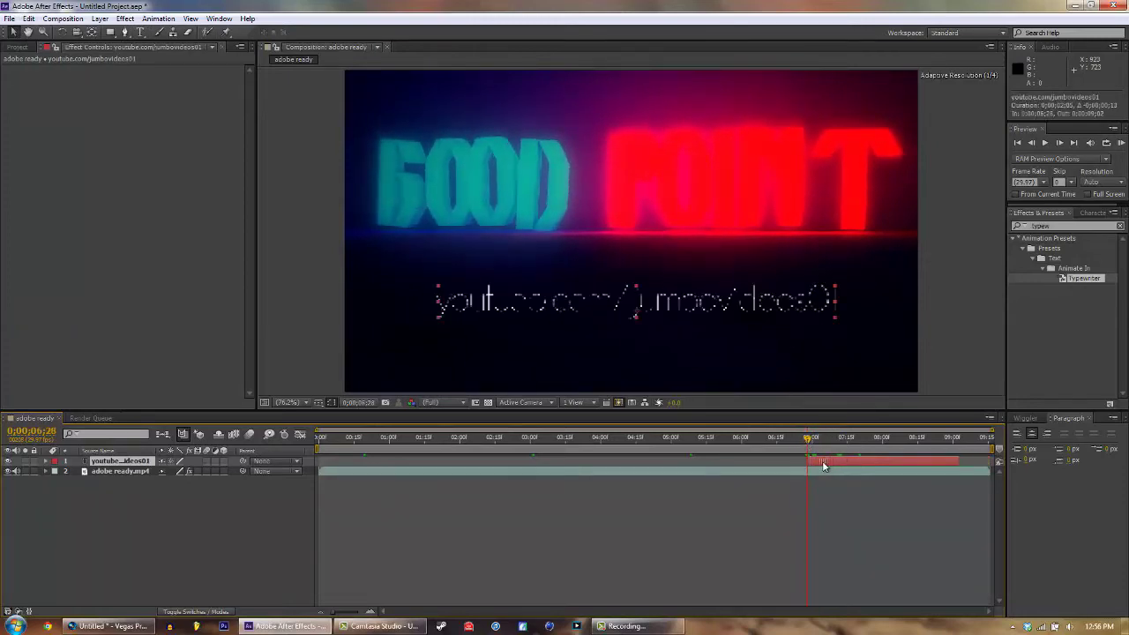
- Extend the URL layer to the composition end, reapply Typewriter, and preview it
left_click_drag(961, 460, 995, 461)
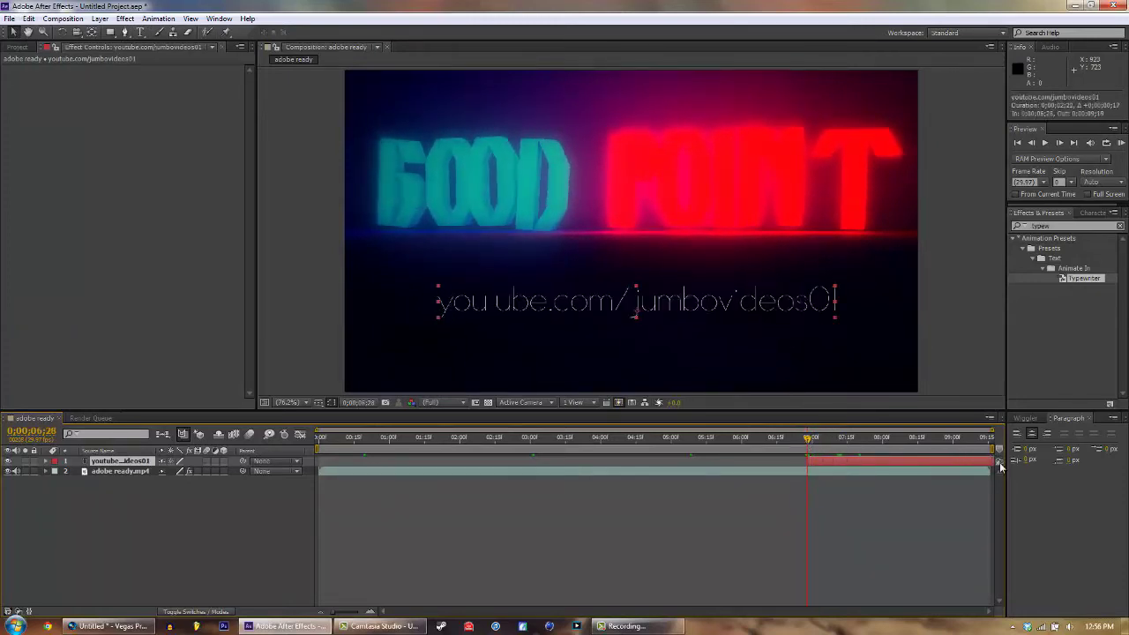
left_click_drag(1061, 301, 728, 310)
left_click_drag(807, 439, 996, 450)
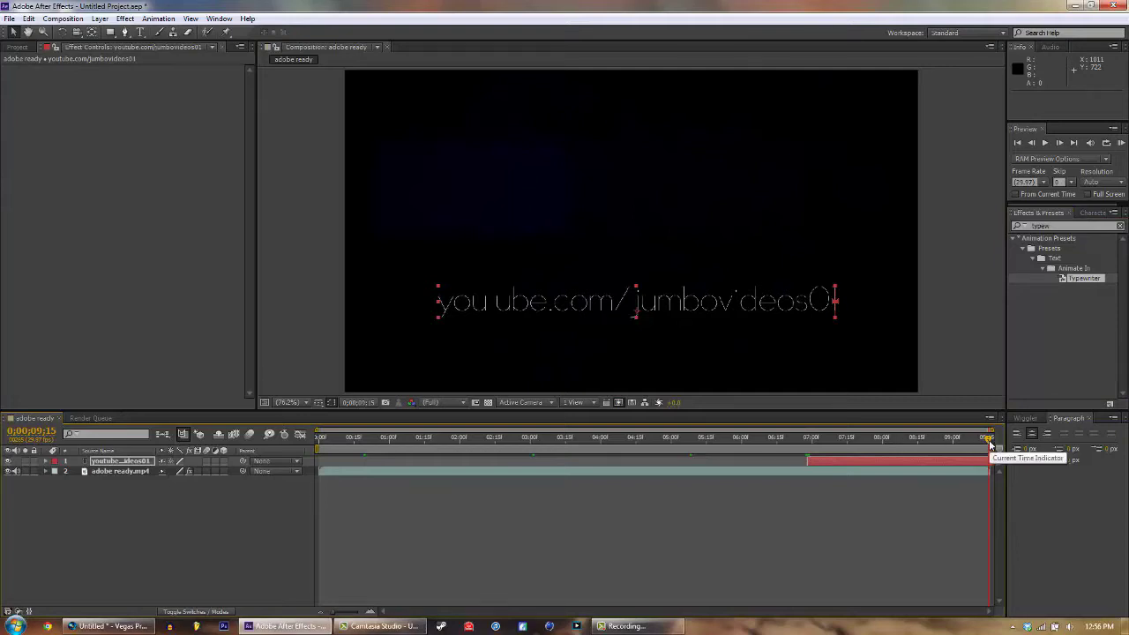
left_click_drag(990, 444, 319, 436)
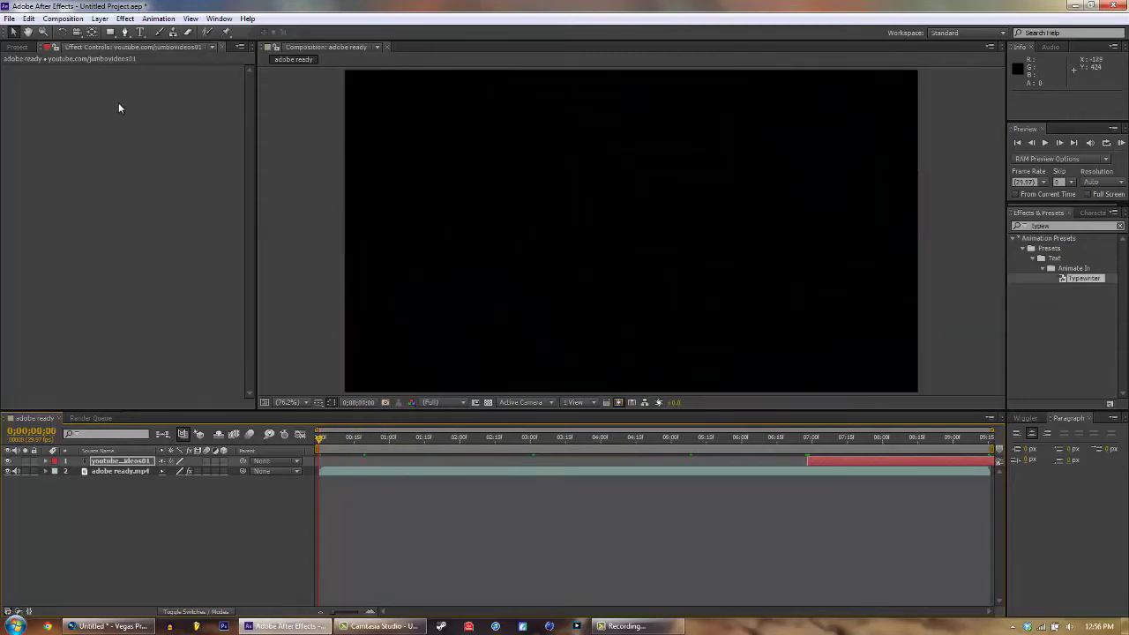
- Add the adobe ready composition to the Render Queue and choose its output file
left_click(65, 19)
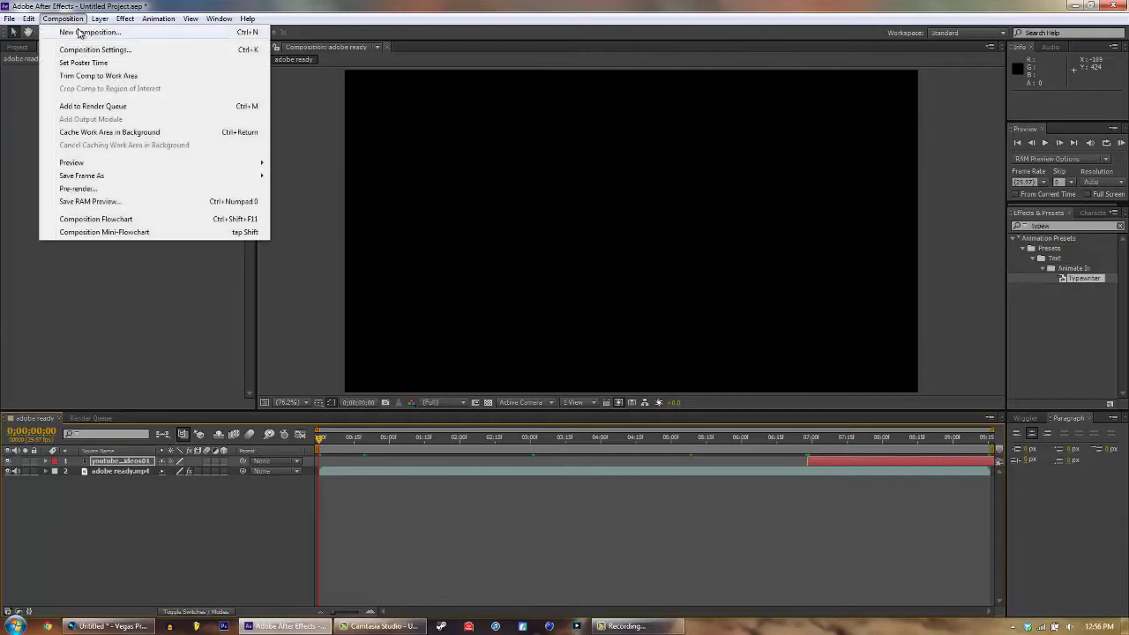
left_click(84, 106)
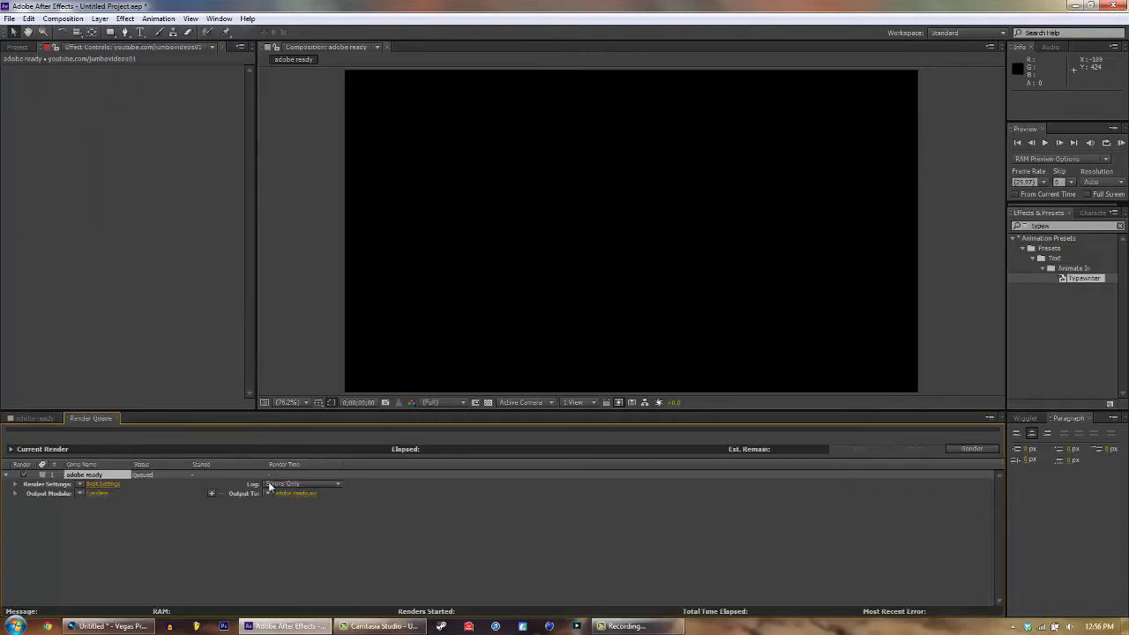
left_click(290, 492)
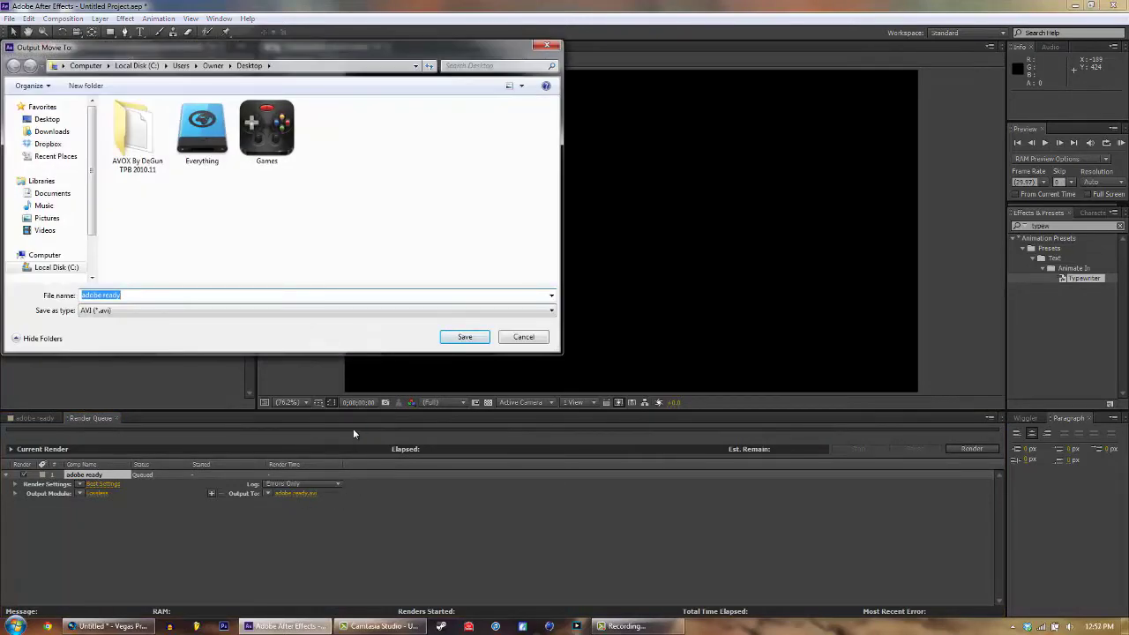
- Name the render output 'vegas then done' and open the output module settings
type("v")
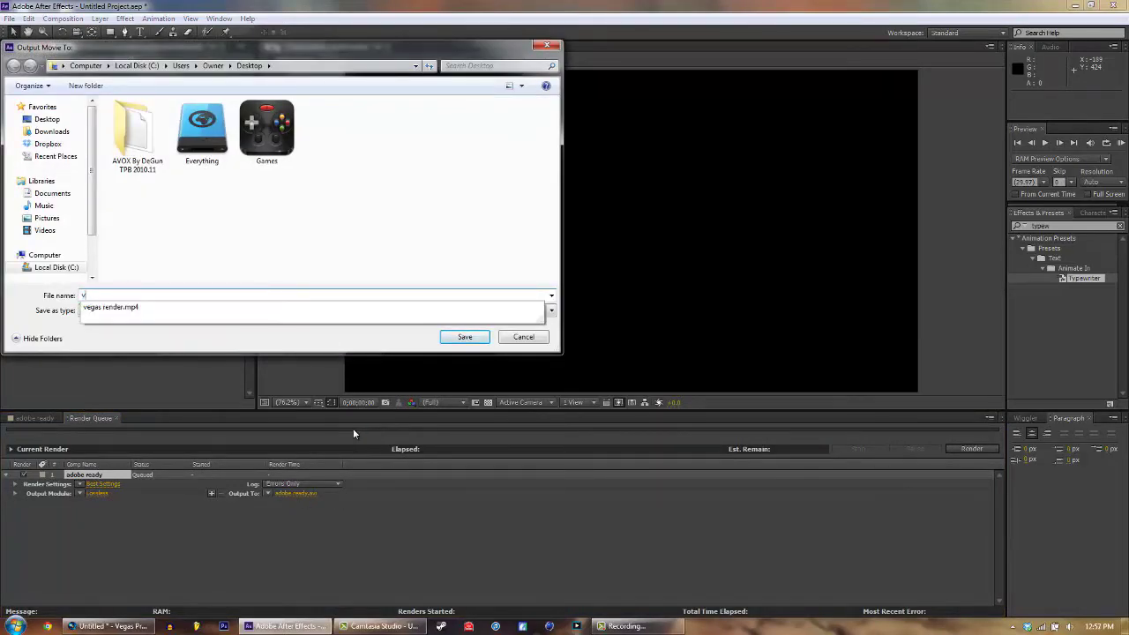
type("egas then done")
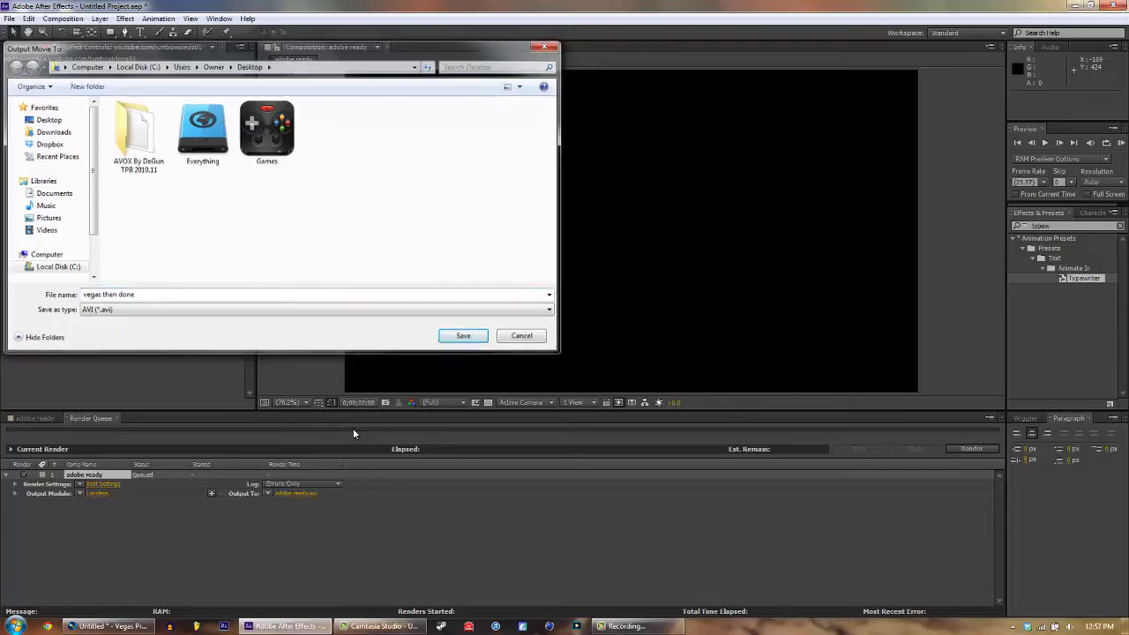
key("Return")
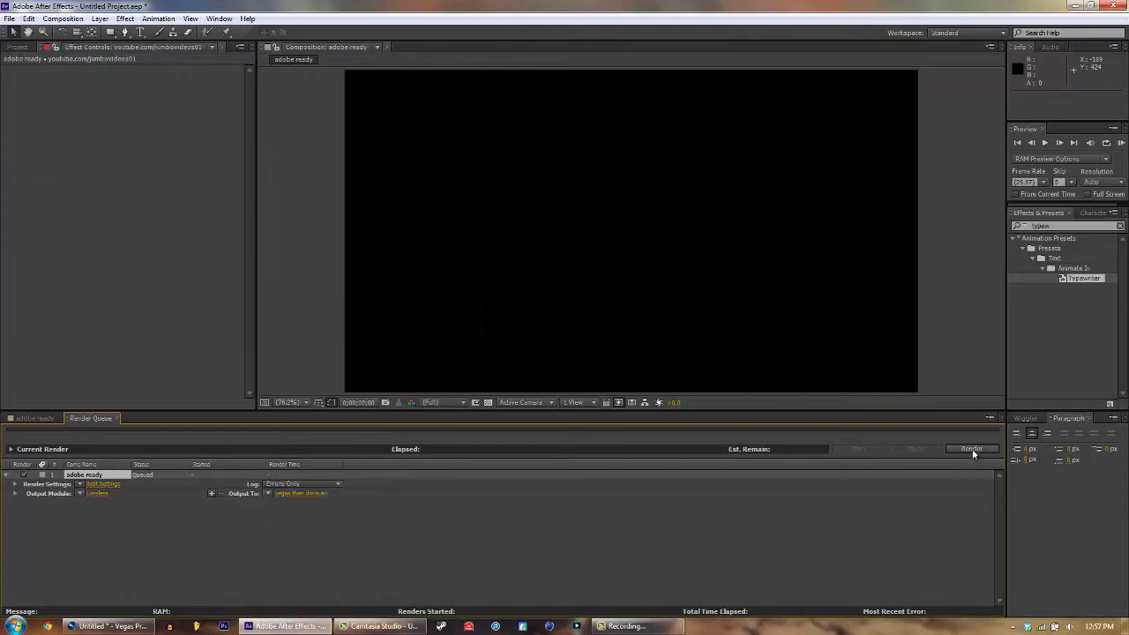
left_click(99, 494)
- Enable audio output in the AVI output module and start rendering adobe ready
left_click(413, 431)
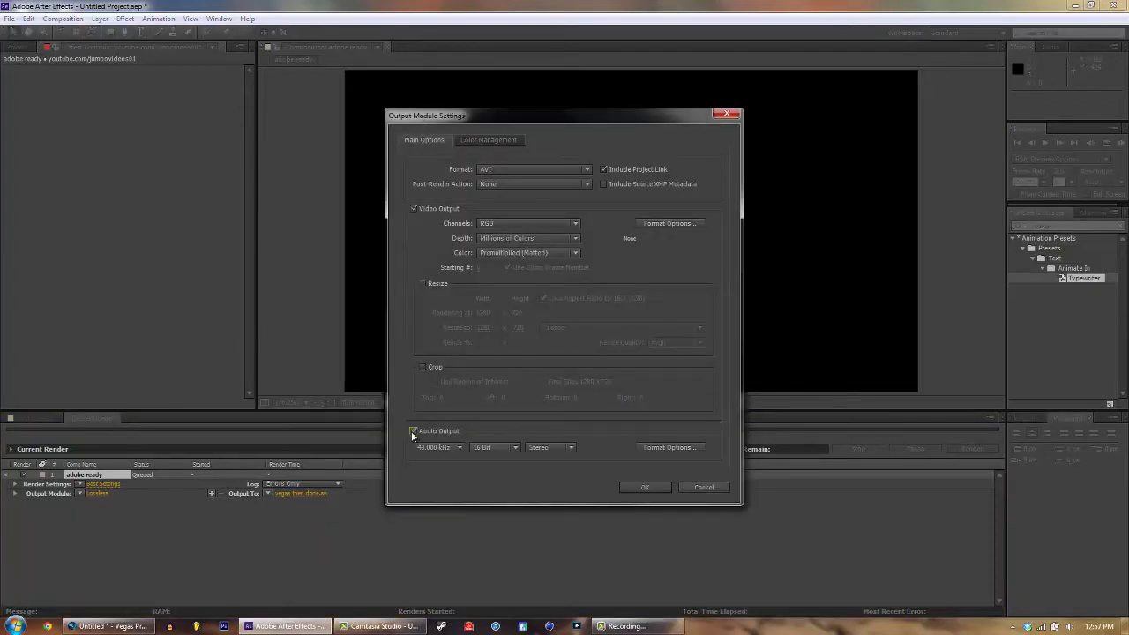
left_click(645, 487)
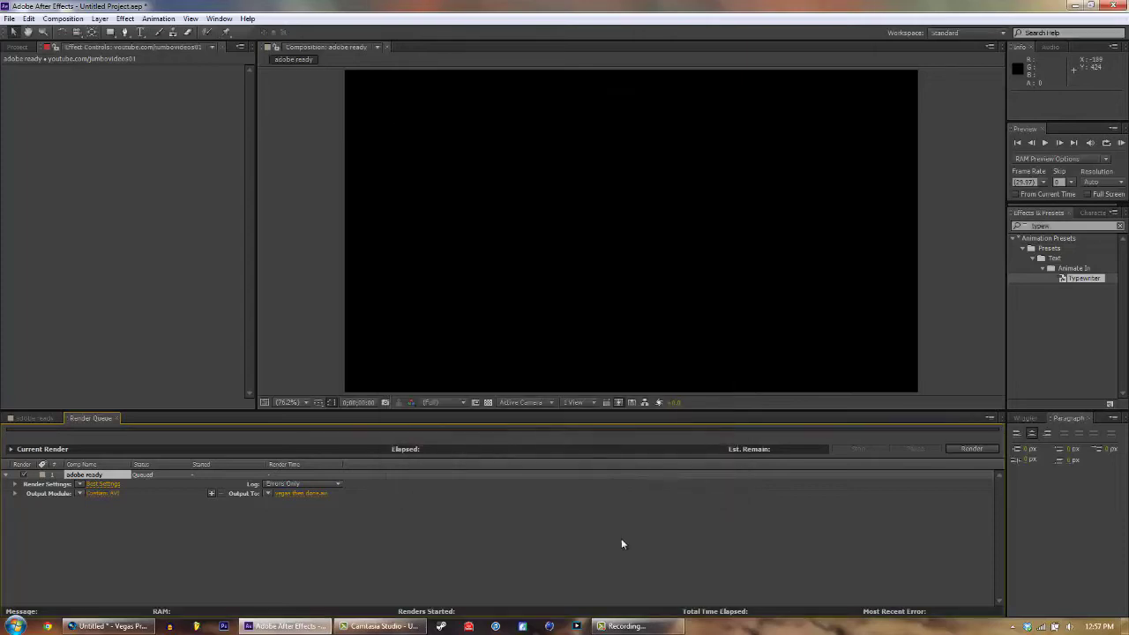
left_click(967, 448)
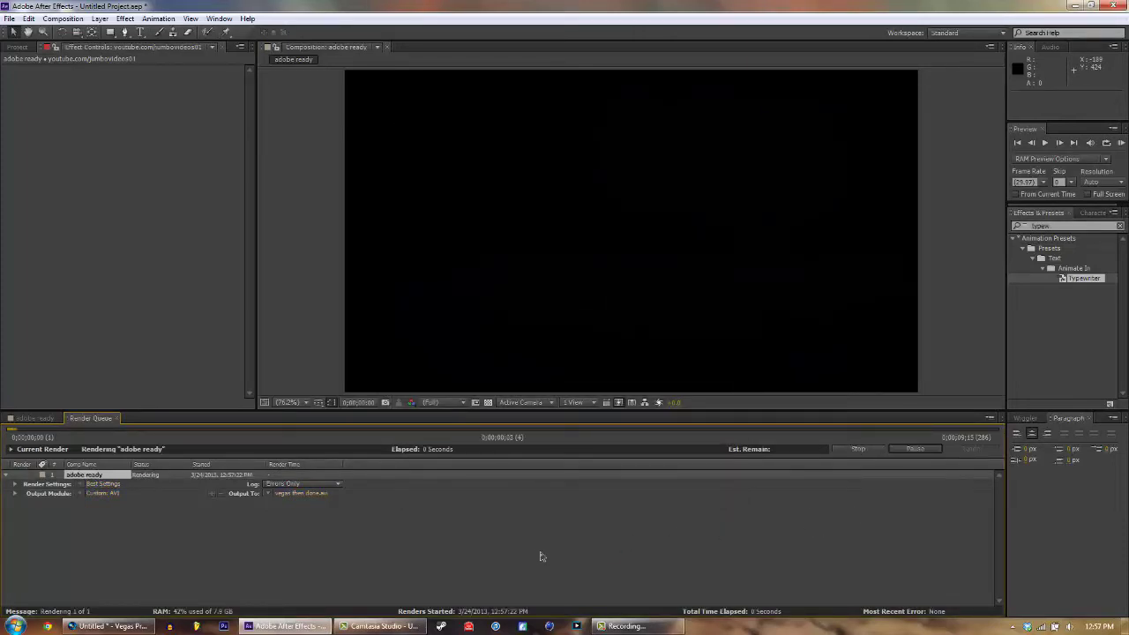
- In Vegas Pro, create a new 1280x720 29.970p project without saving the old one
left_click(107, 626)
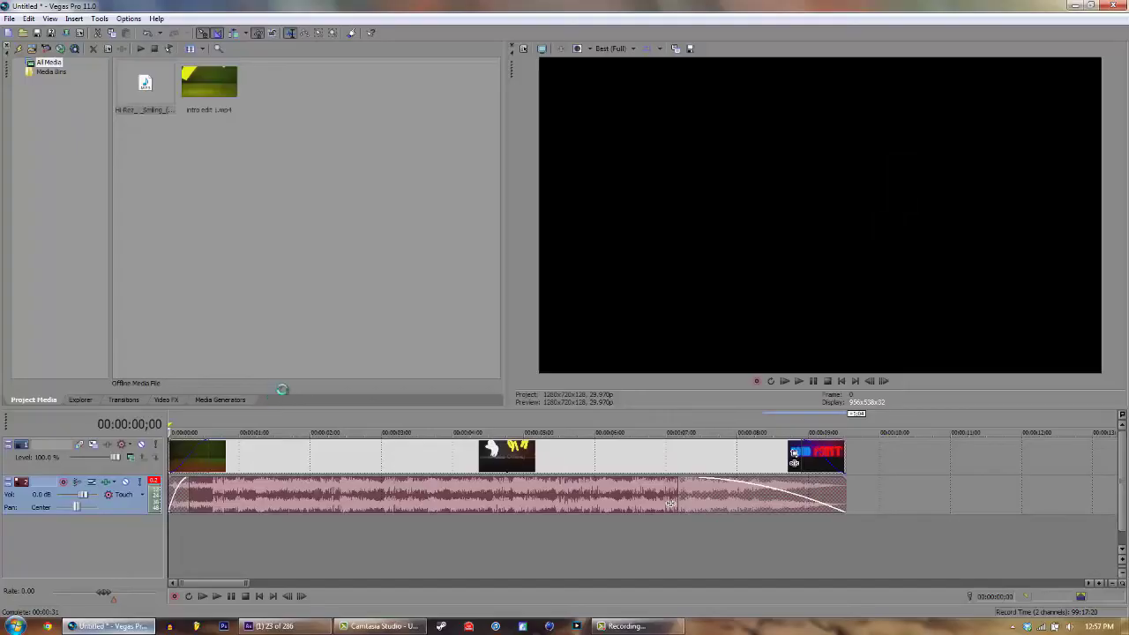
left_click(9, 19)
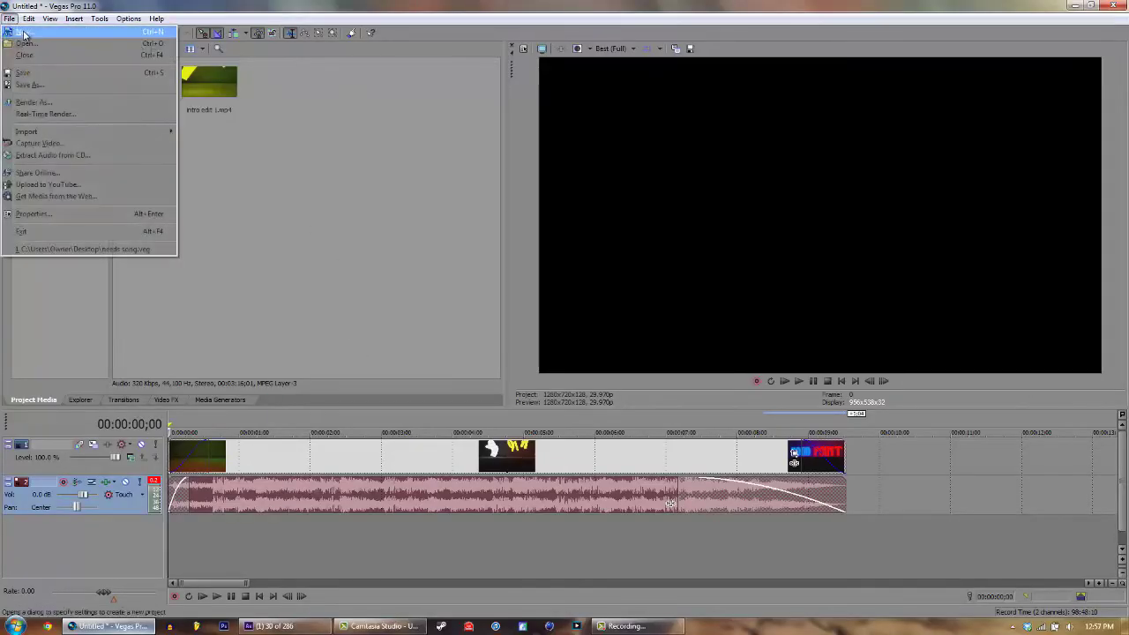
left_click(23, 33)
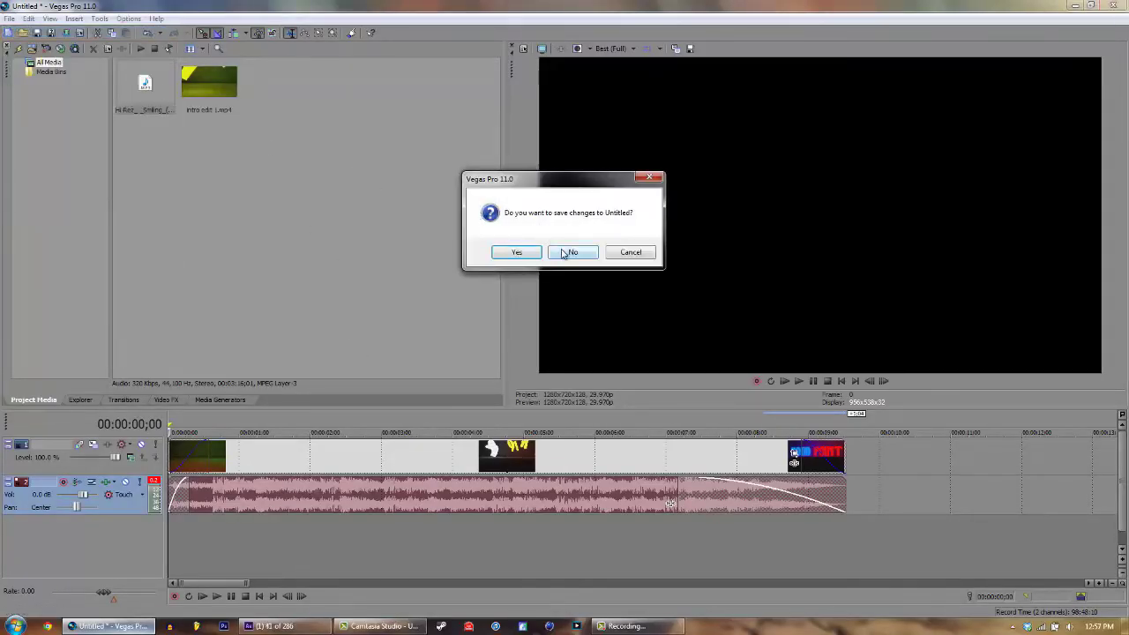
left_click(564, 255)
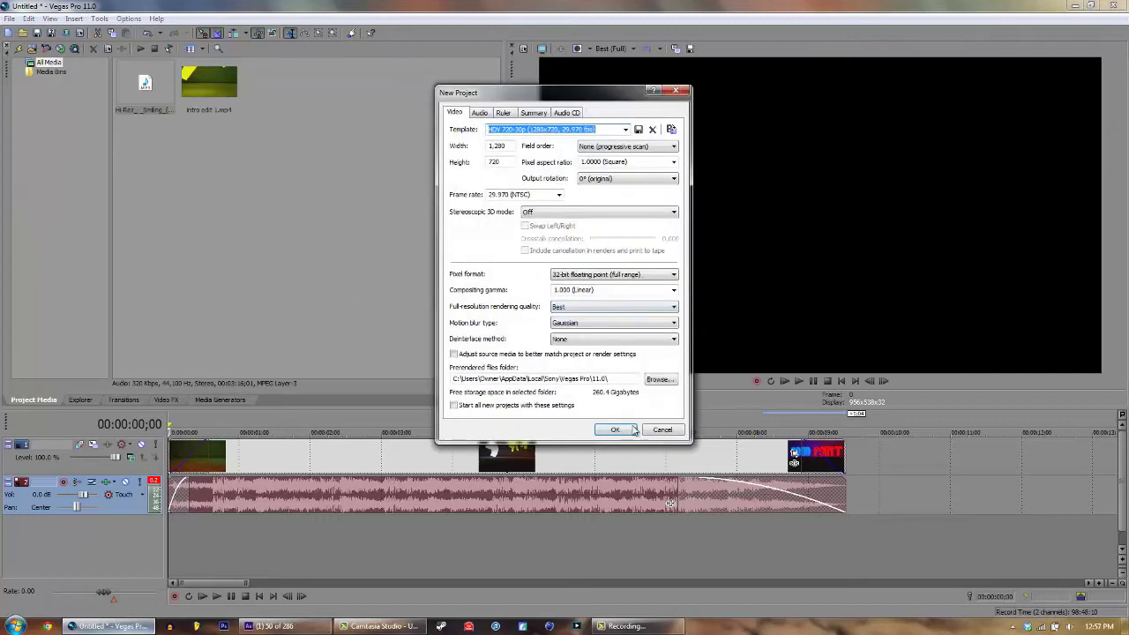
left_click(633, 430)
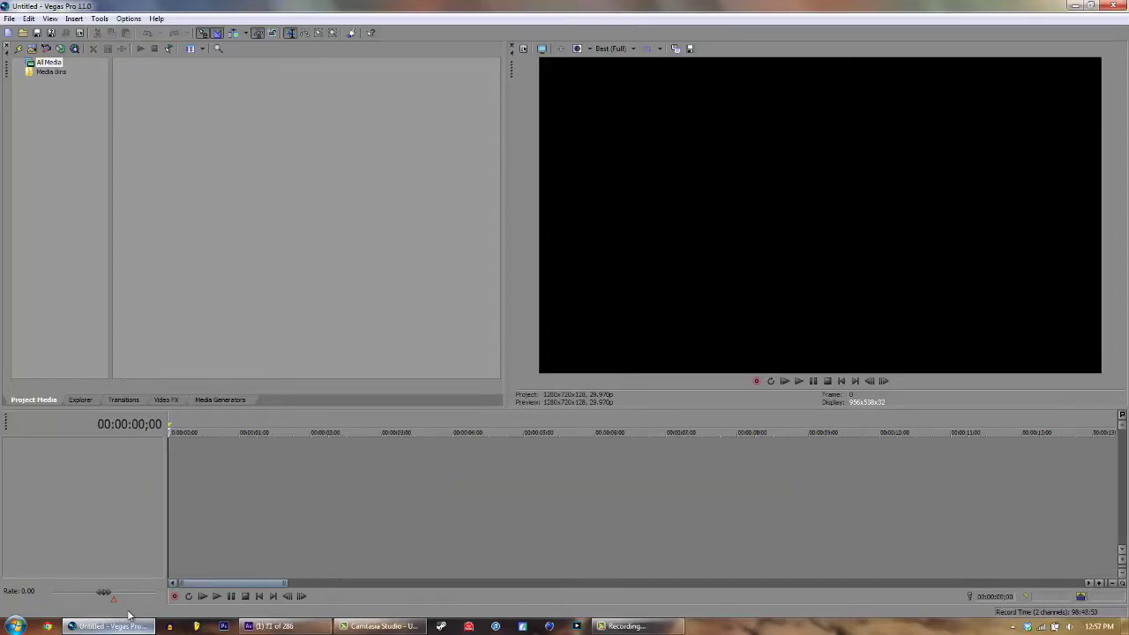
- Wait for the render to vegas then done.avi to finish, then minimize After Effects
left_click(274, 626)
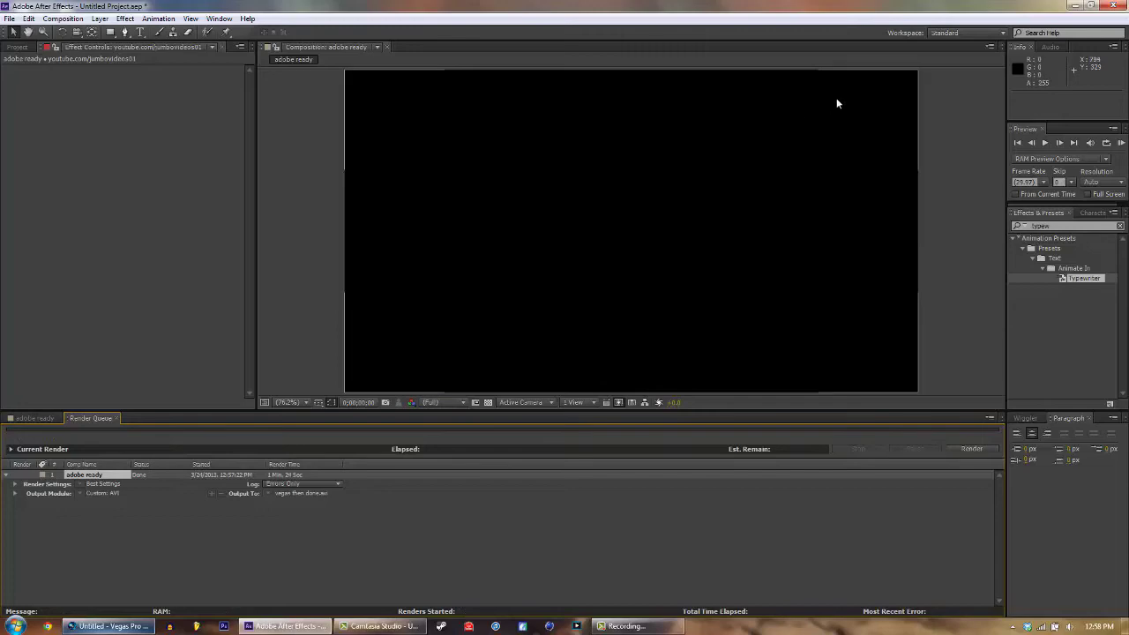
left_click(1076, 7)
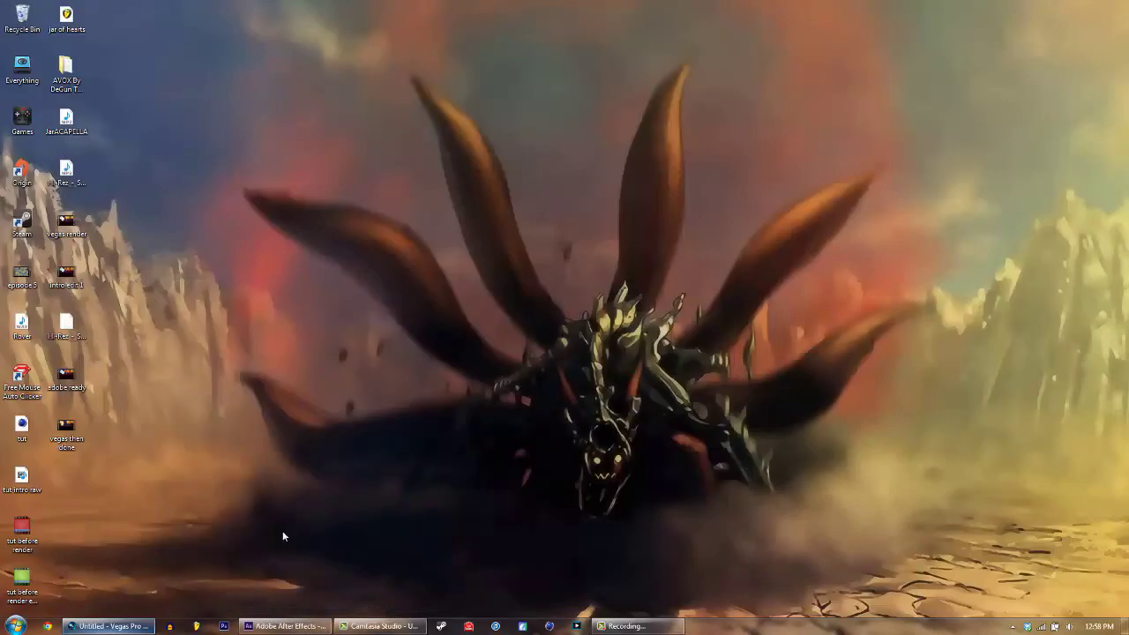
- Import vegas then done.avi into Vegas Pro and place it on the timeline
left_click(108, 626)
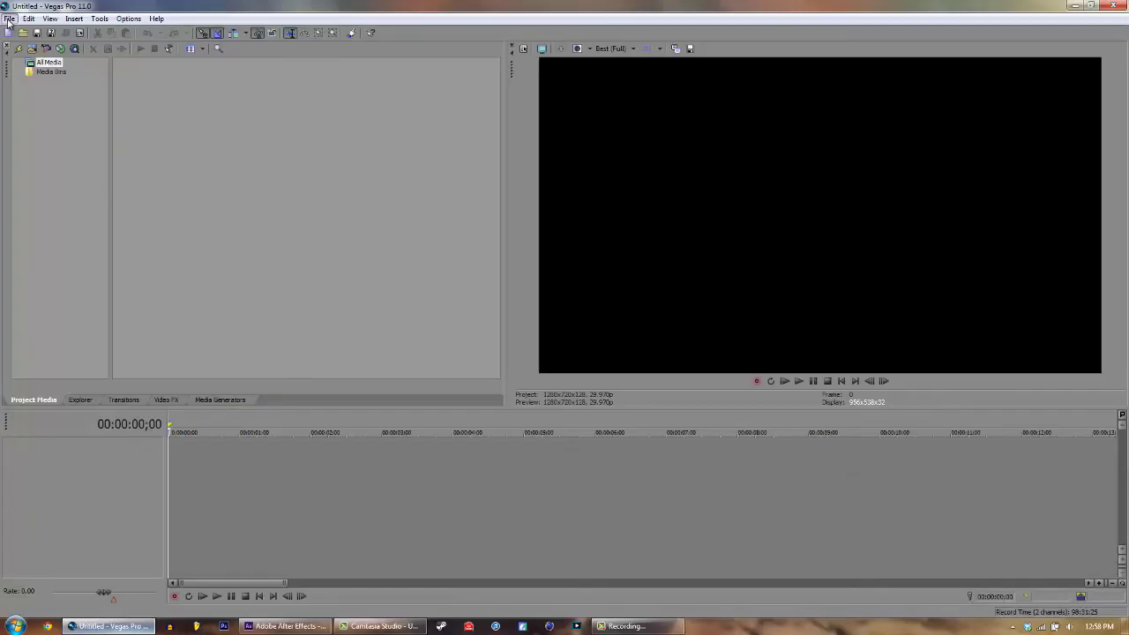
left_click(9, 17)
mouse_move(97, 133)
left_click(196, 135)
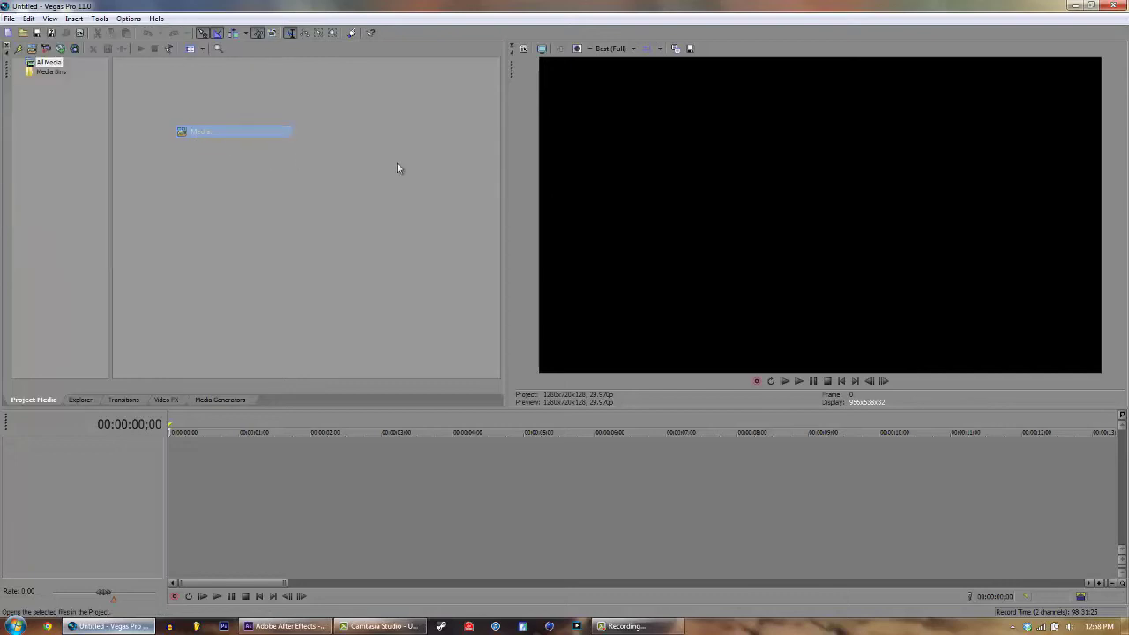
left_click_drag(719, 168, 720, 269)
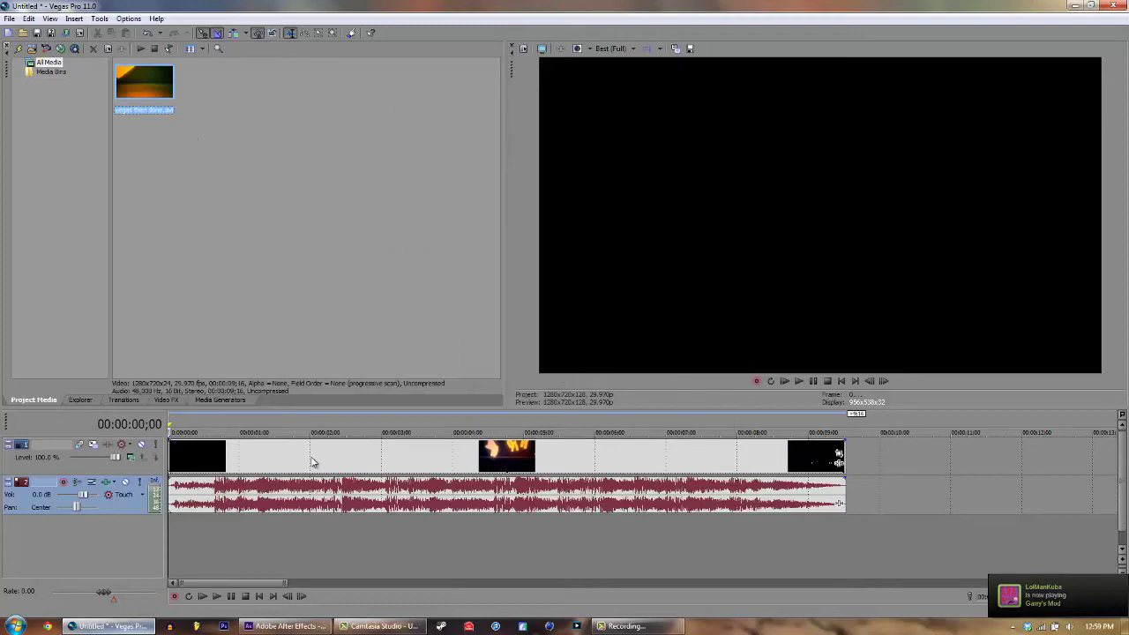
- Set the video event to Disable resample and turn off Maintain aspect ratio
right_click(311, 457)
left_click(375, 449)
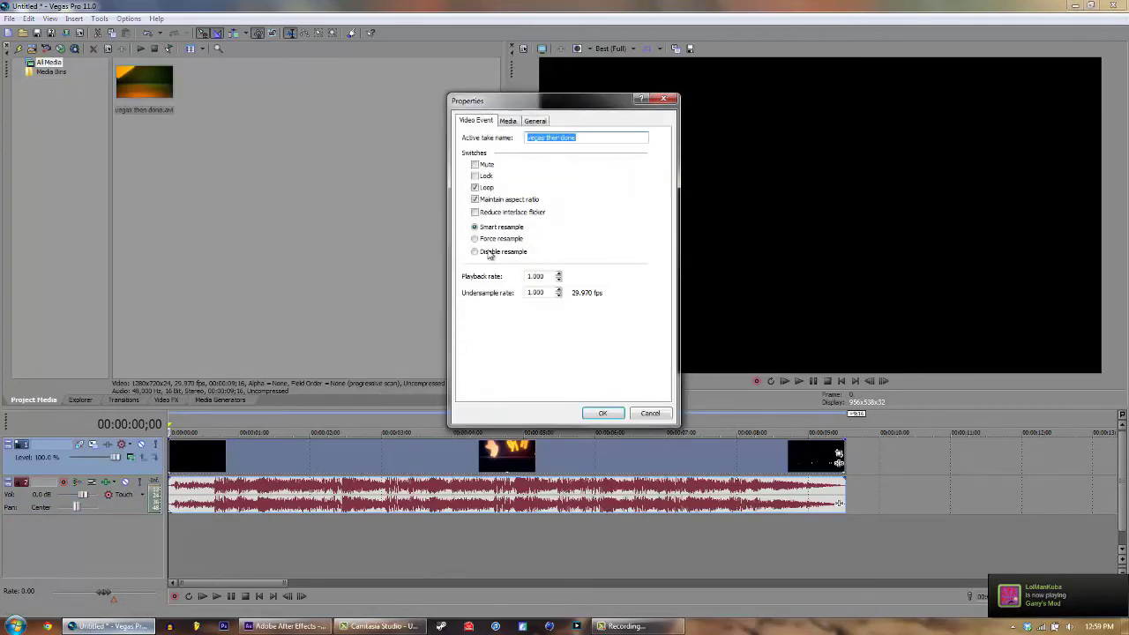
left_click(495, 253)
left_click(495, 202)
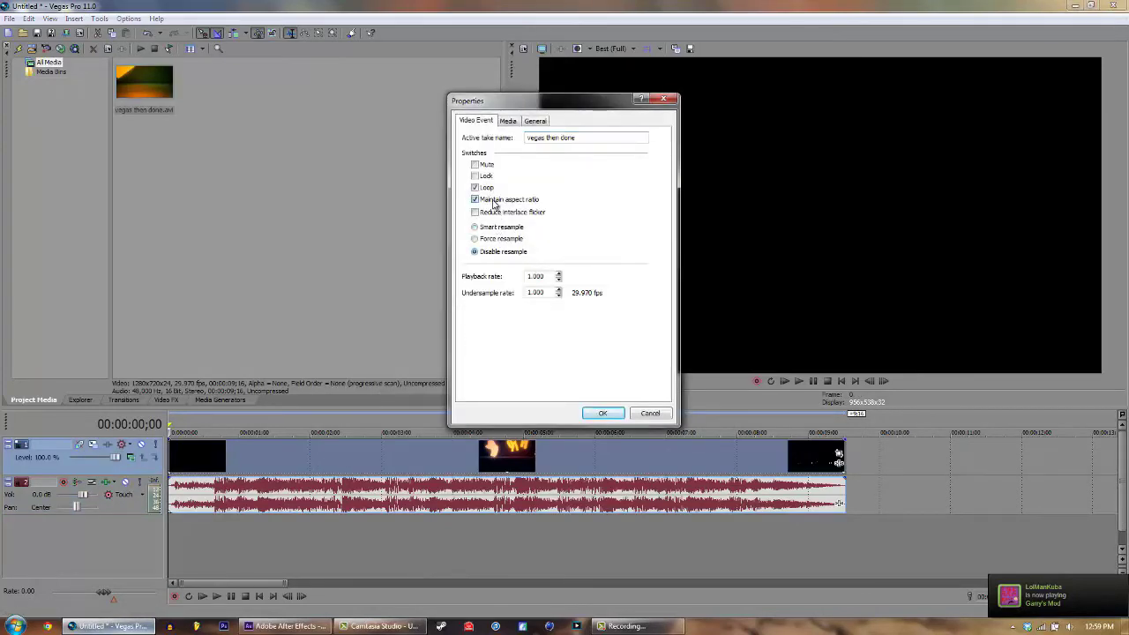
left_click(608, 421)
- Select the MainConcept AVC/AAC 'lupo pvr settings' render template and confirm its customized settings
left_click(9, 17)
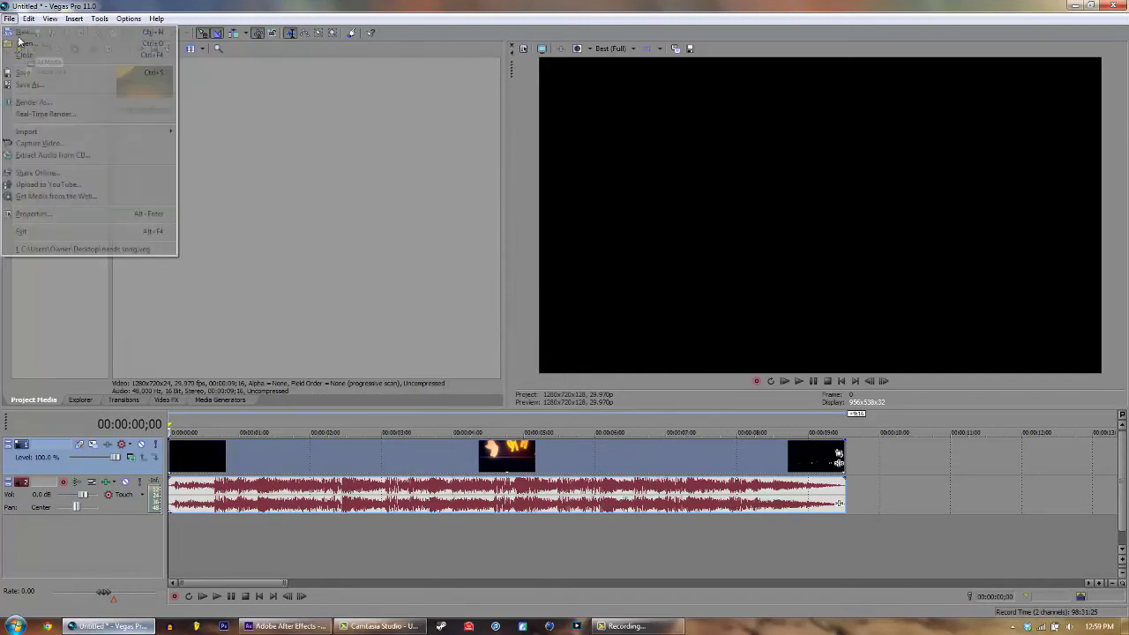
left_click(48, 106)
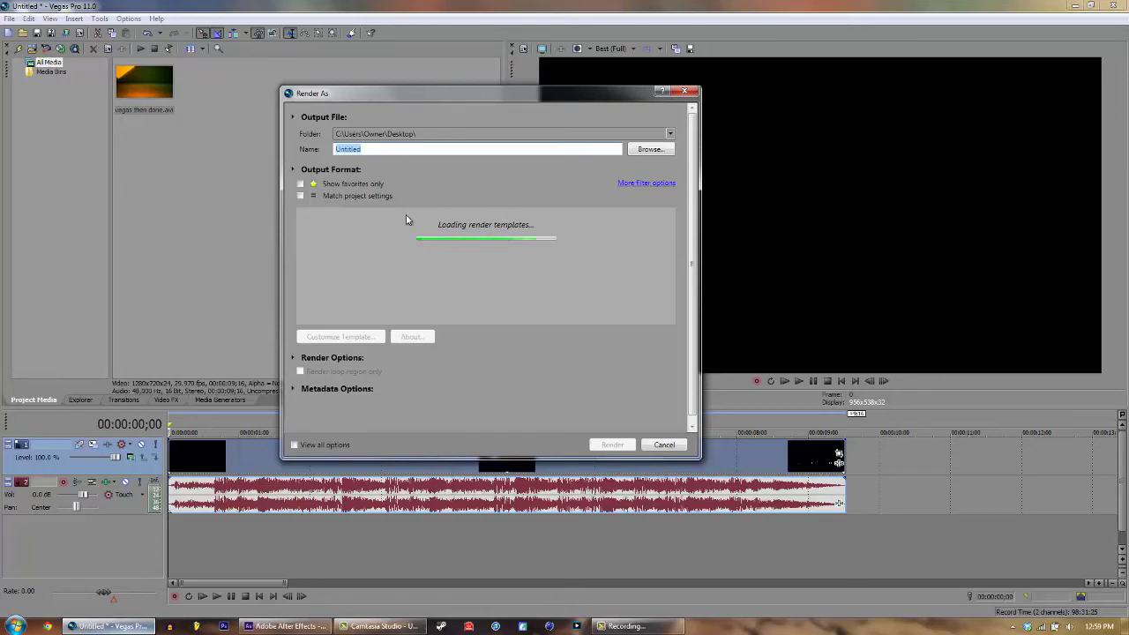
left_click(348, 338)
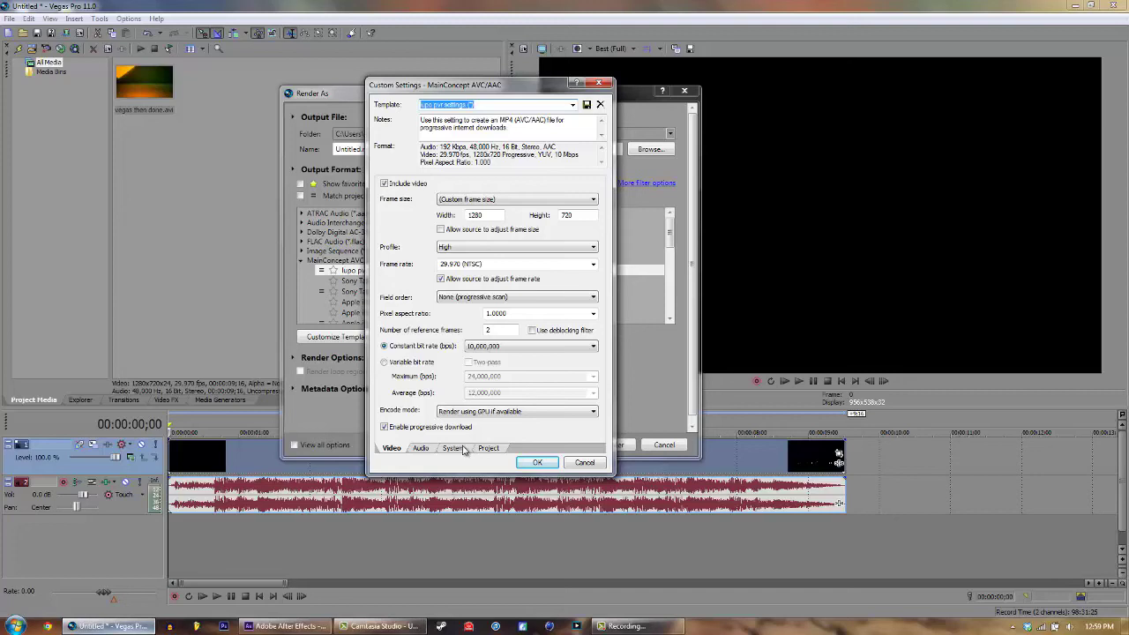
left_click(425, 450)
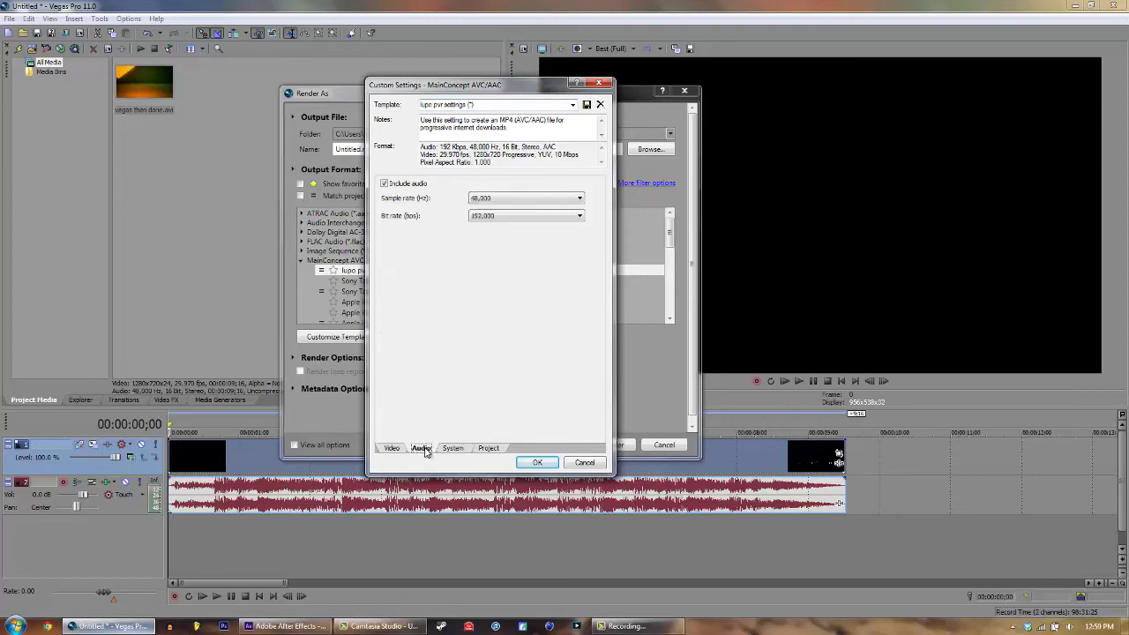
left_click(537, 463)
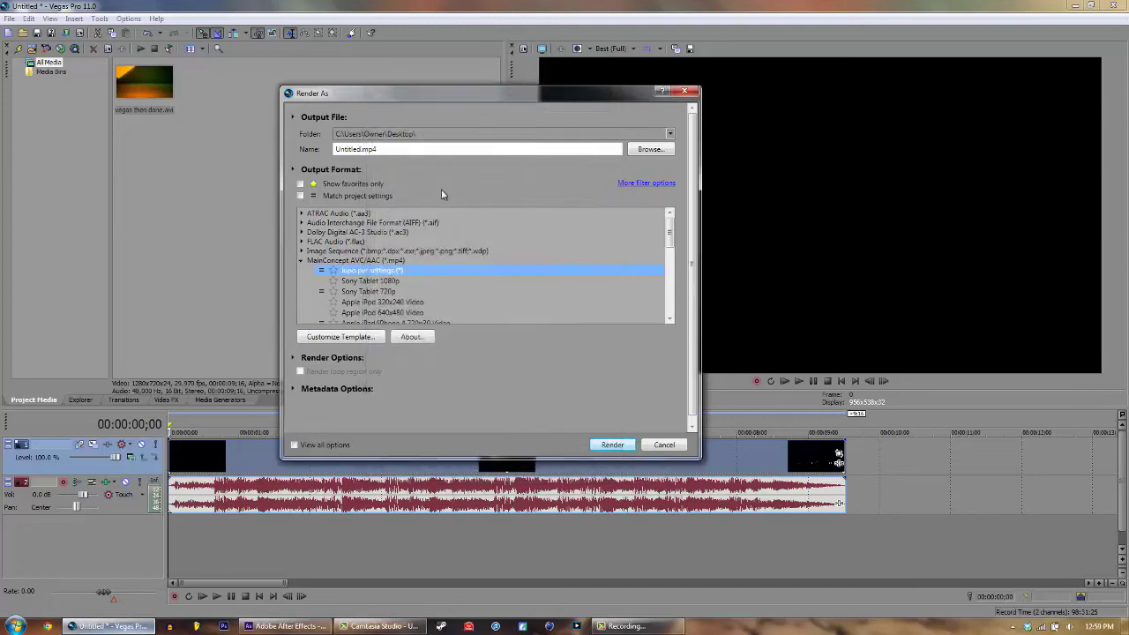
- Name the output 'intro finished.mp4' and start the render
double_click(402, 148)
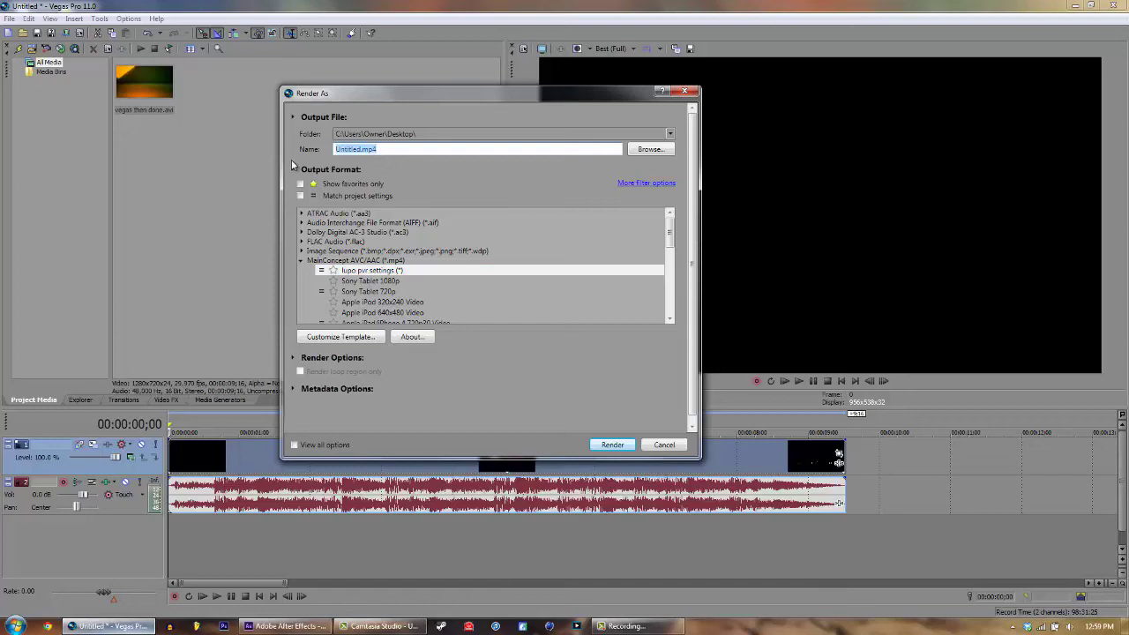
key("BackSpace")
left_click(622, 446)
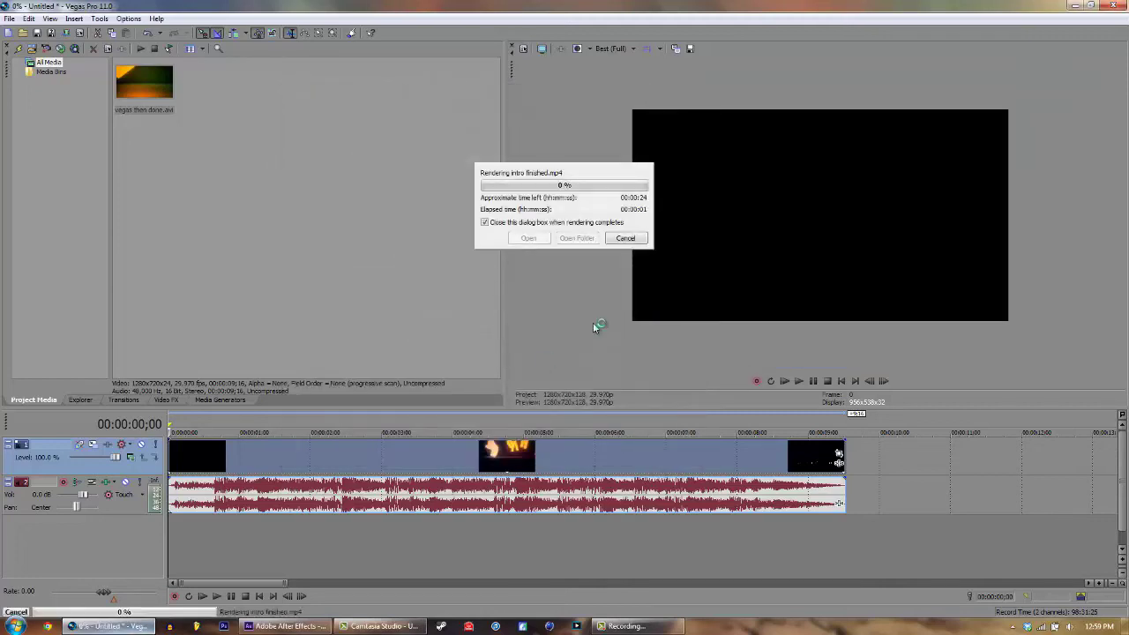